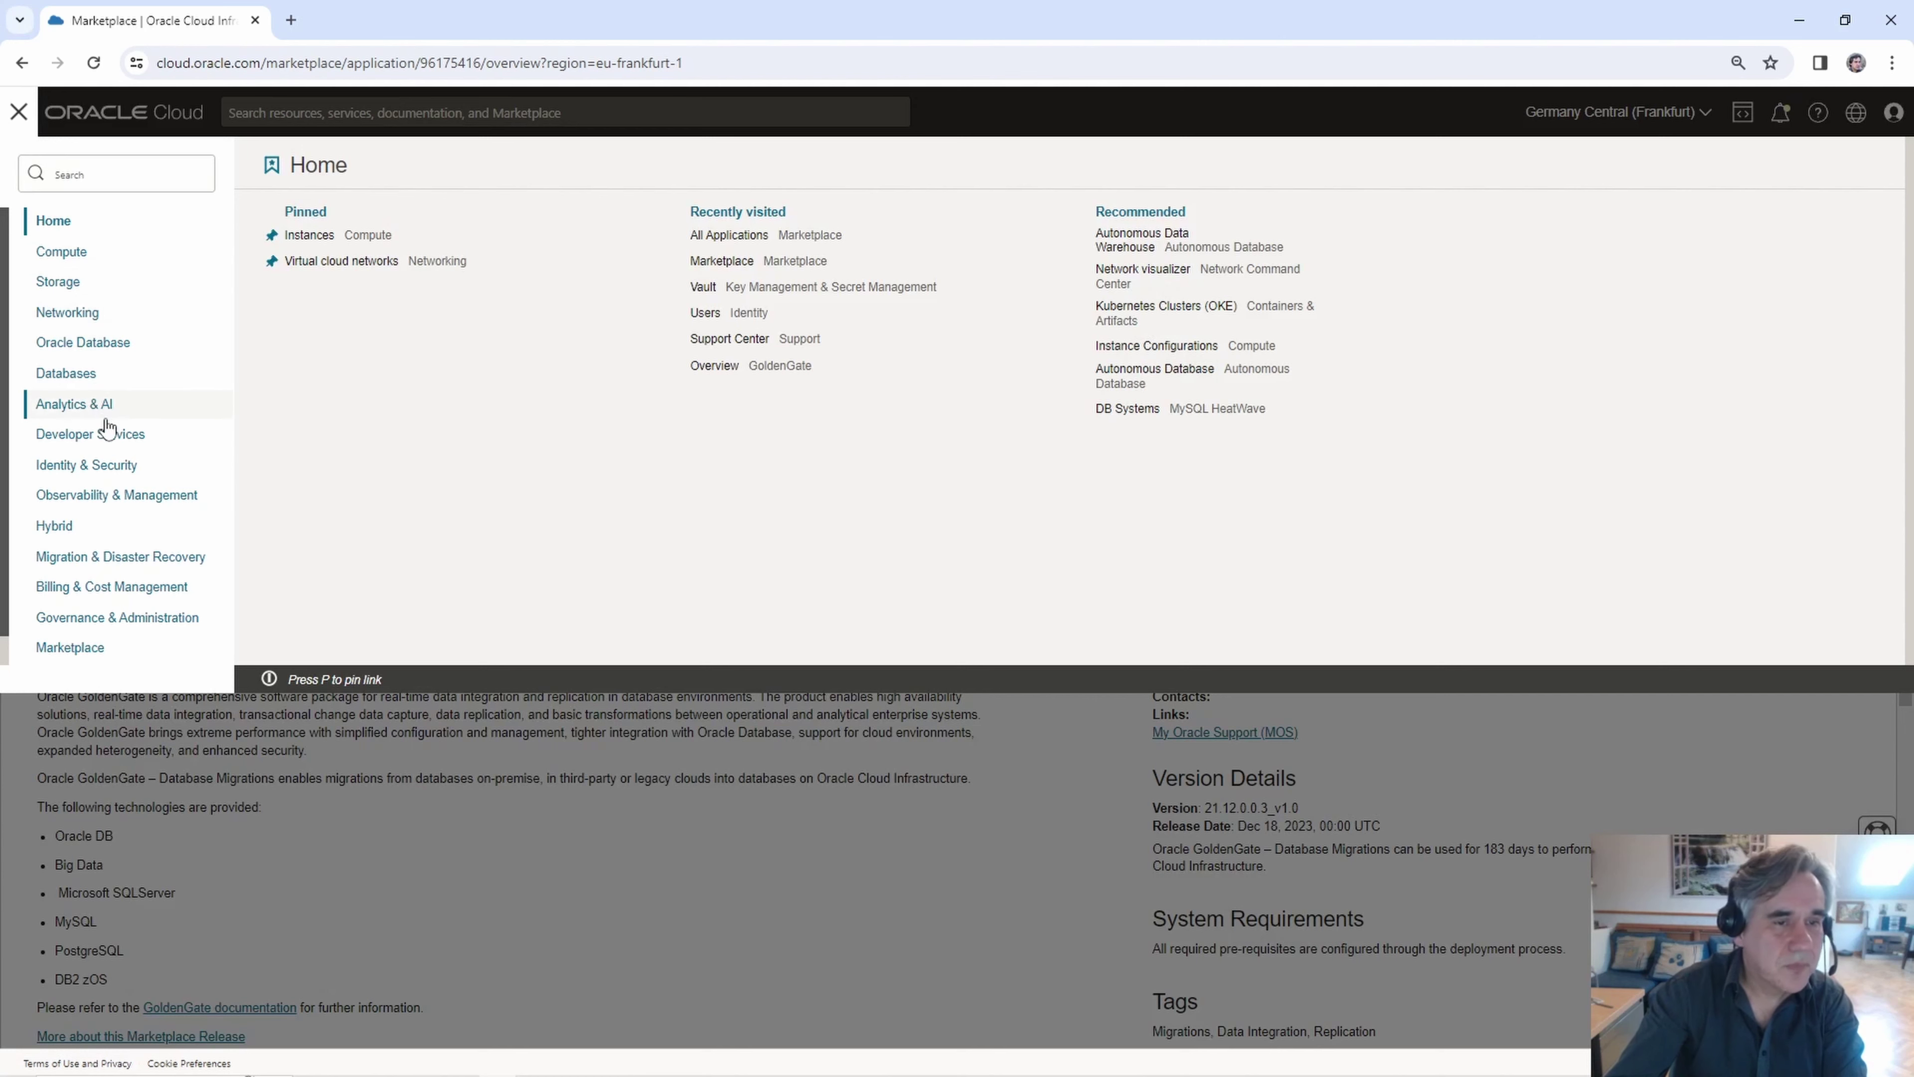
Search the cloud console for "golden", open the GoldenGate service and start creating a deployment
{"action": "left_click", "coordinate": [280, 115]}
{"action": "left_click", "coordinate": [280, 115]}
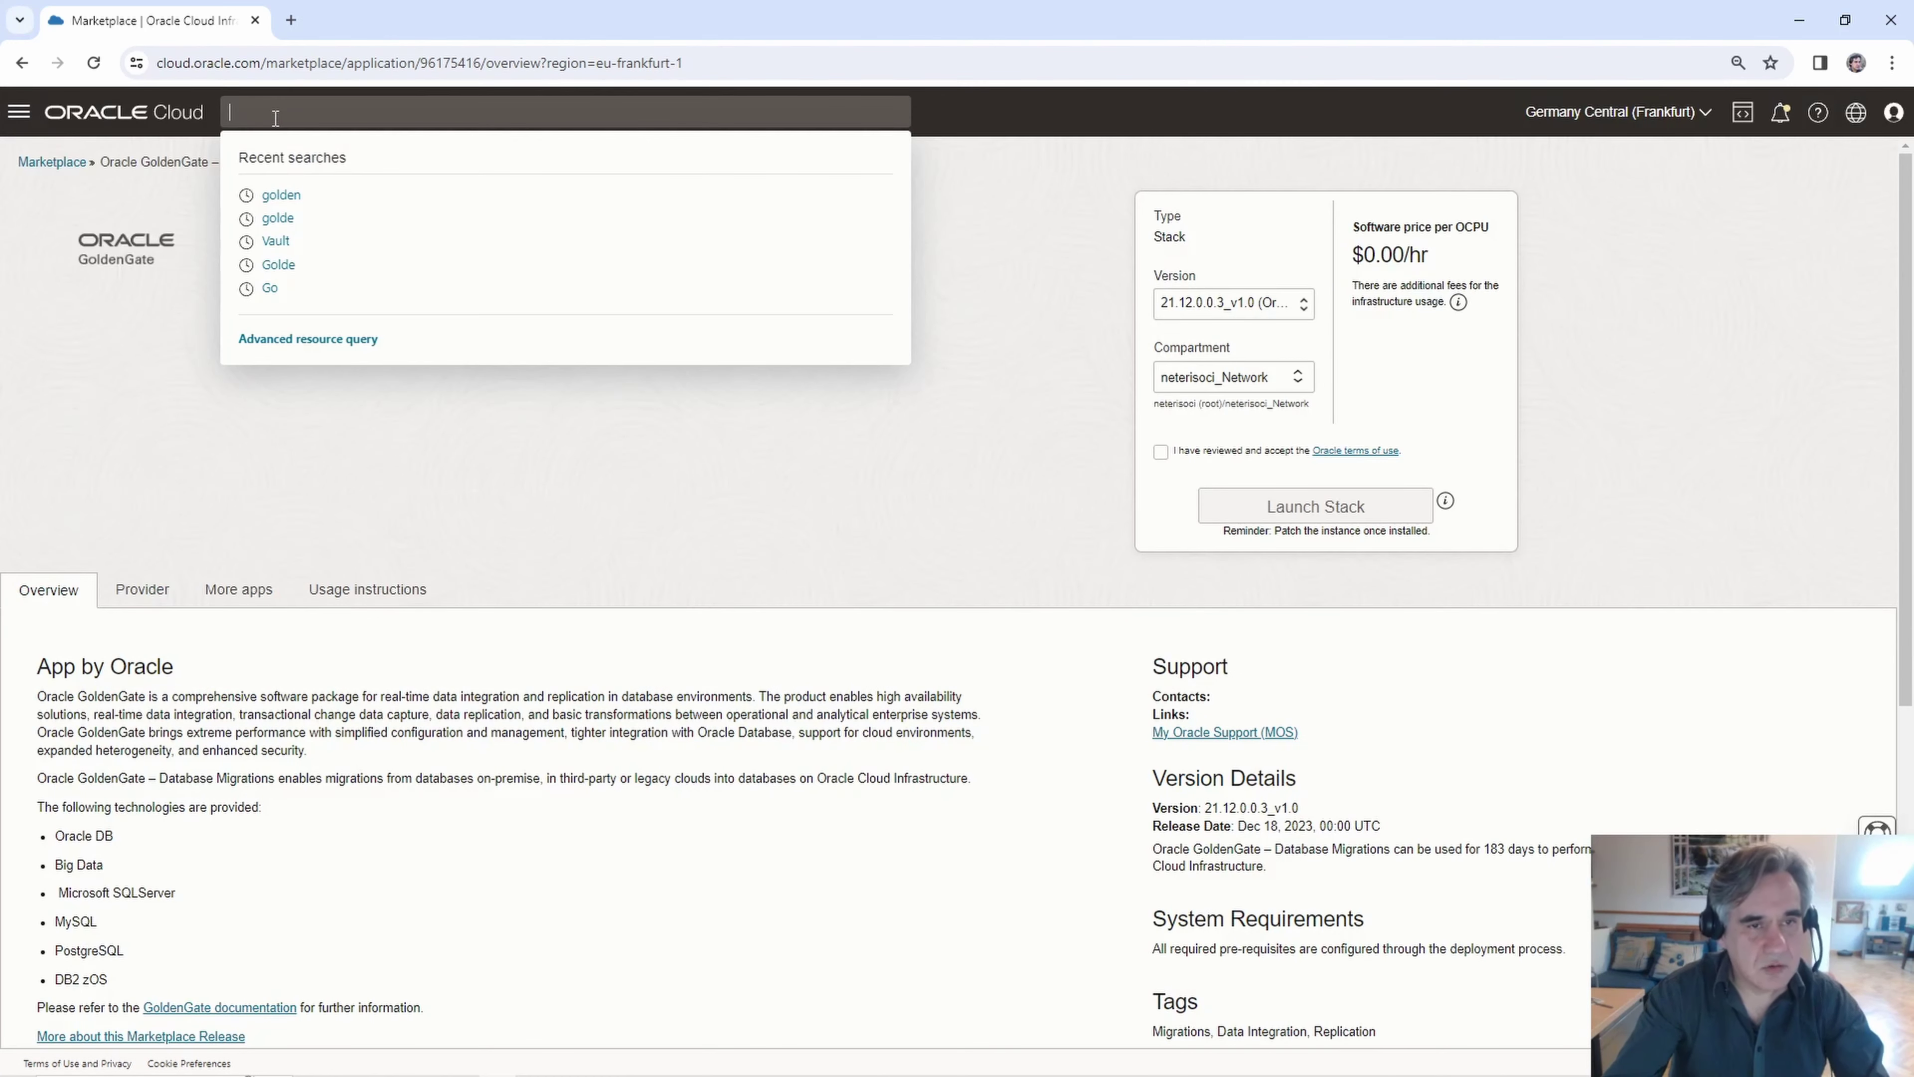
{"action": "left_click", "coordinate": [294, 195]}
{"action": "left_click", "coordinate": [614, 196]}
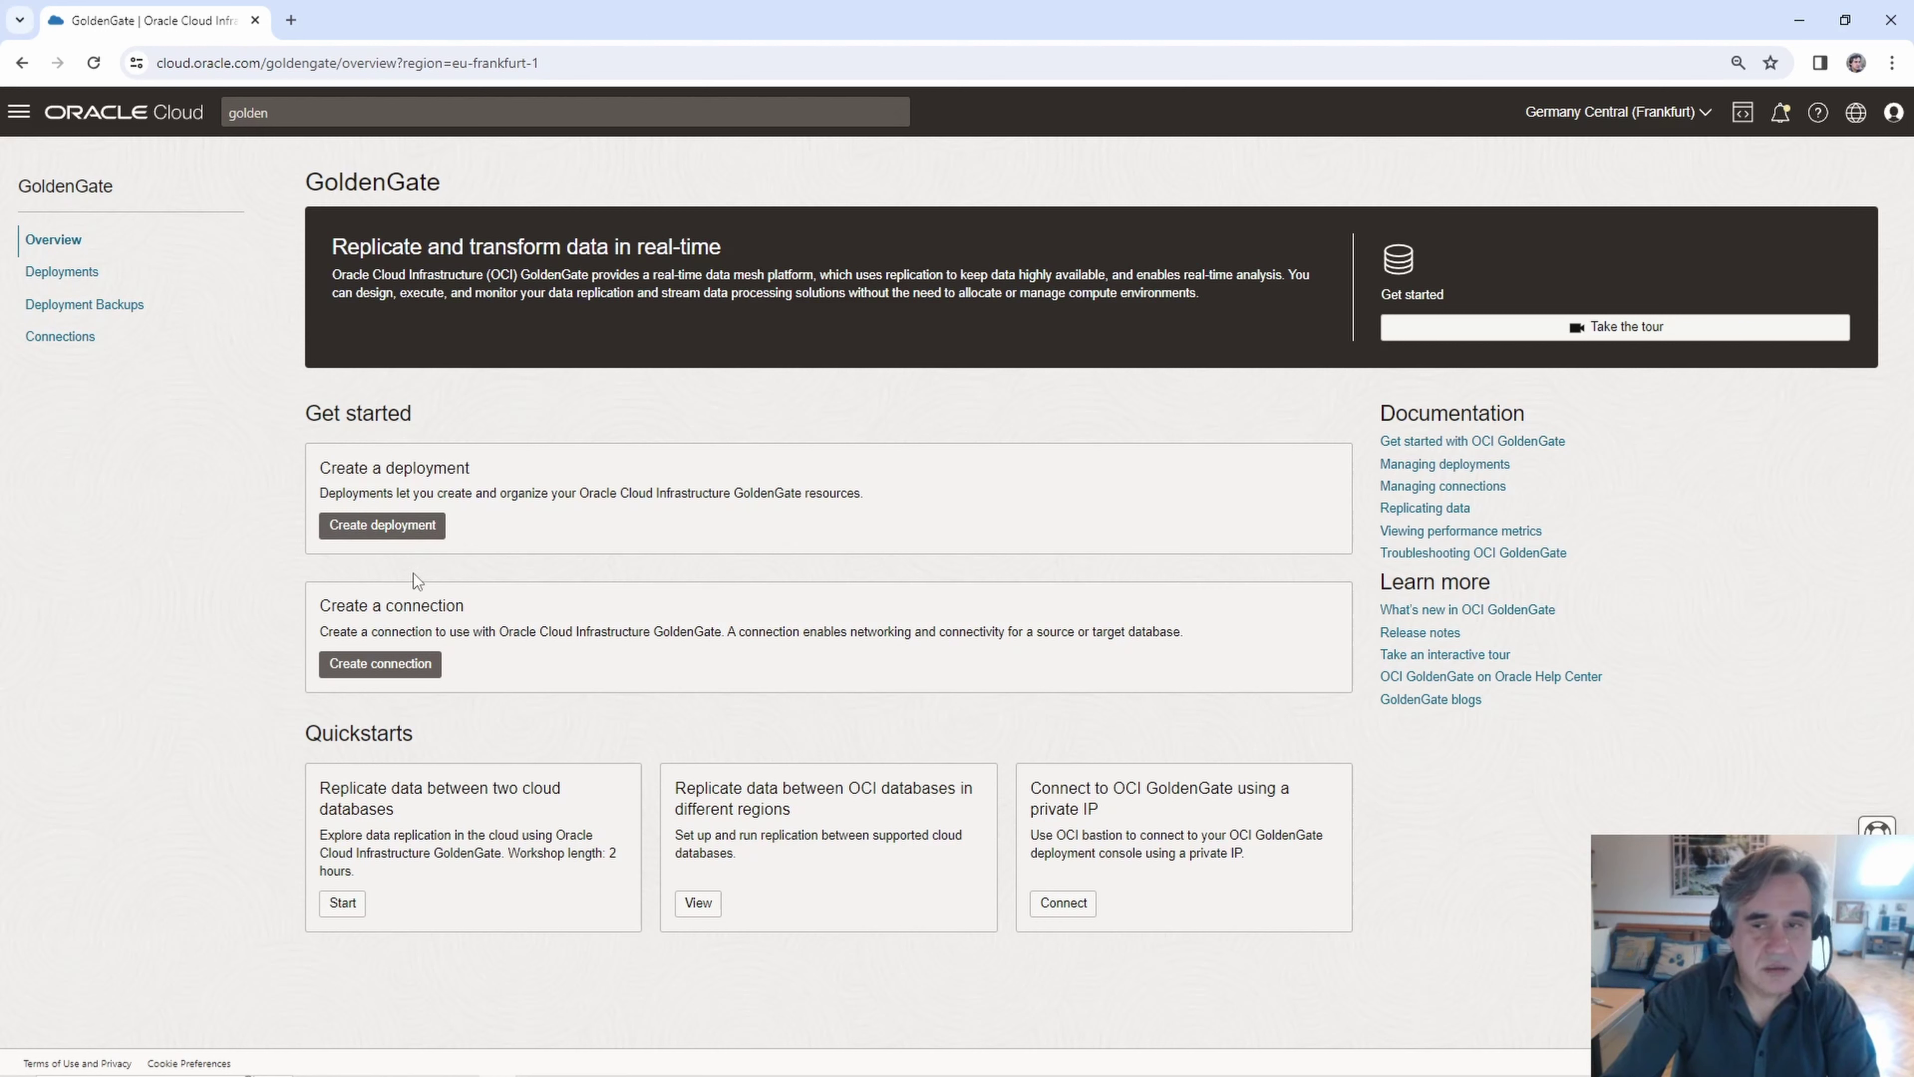
{"action": "left_click", "coordinate": [422, 534]}
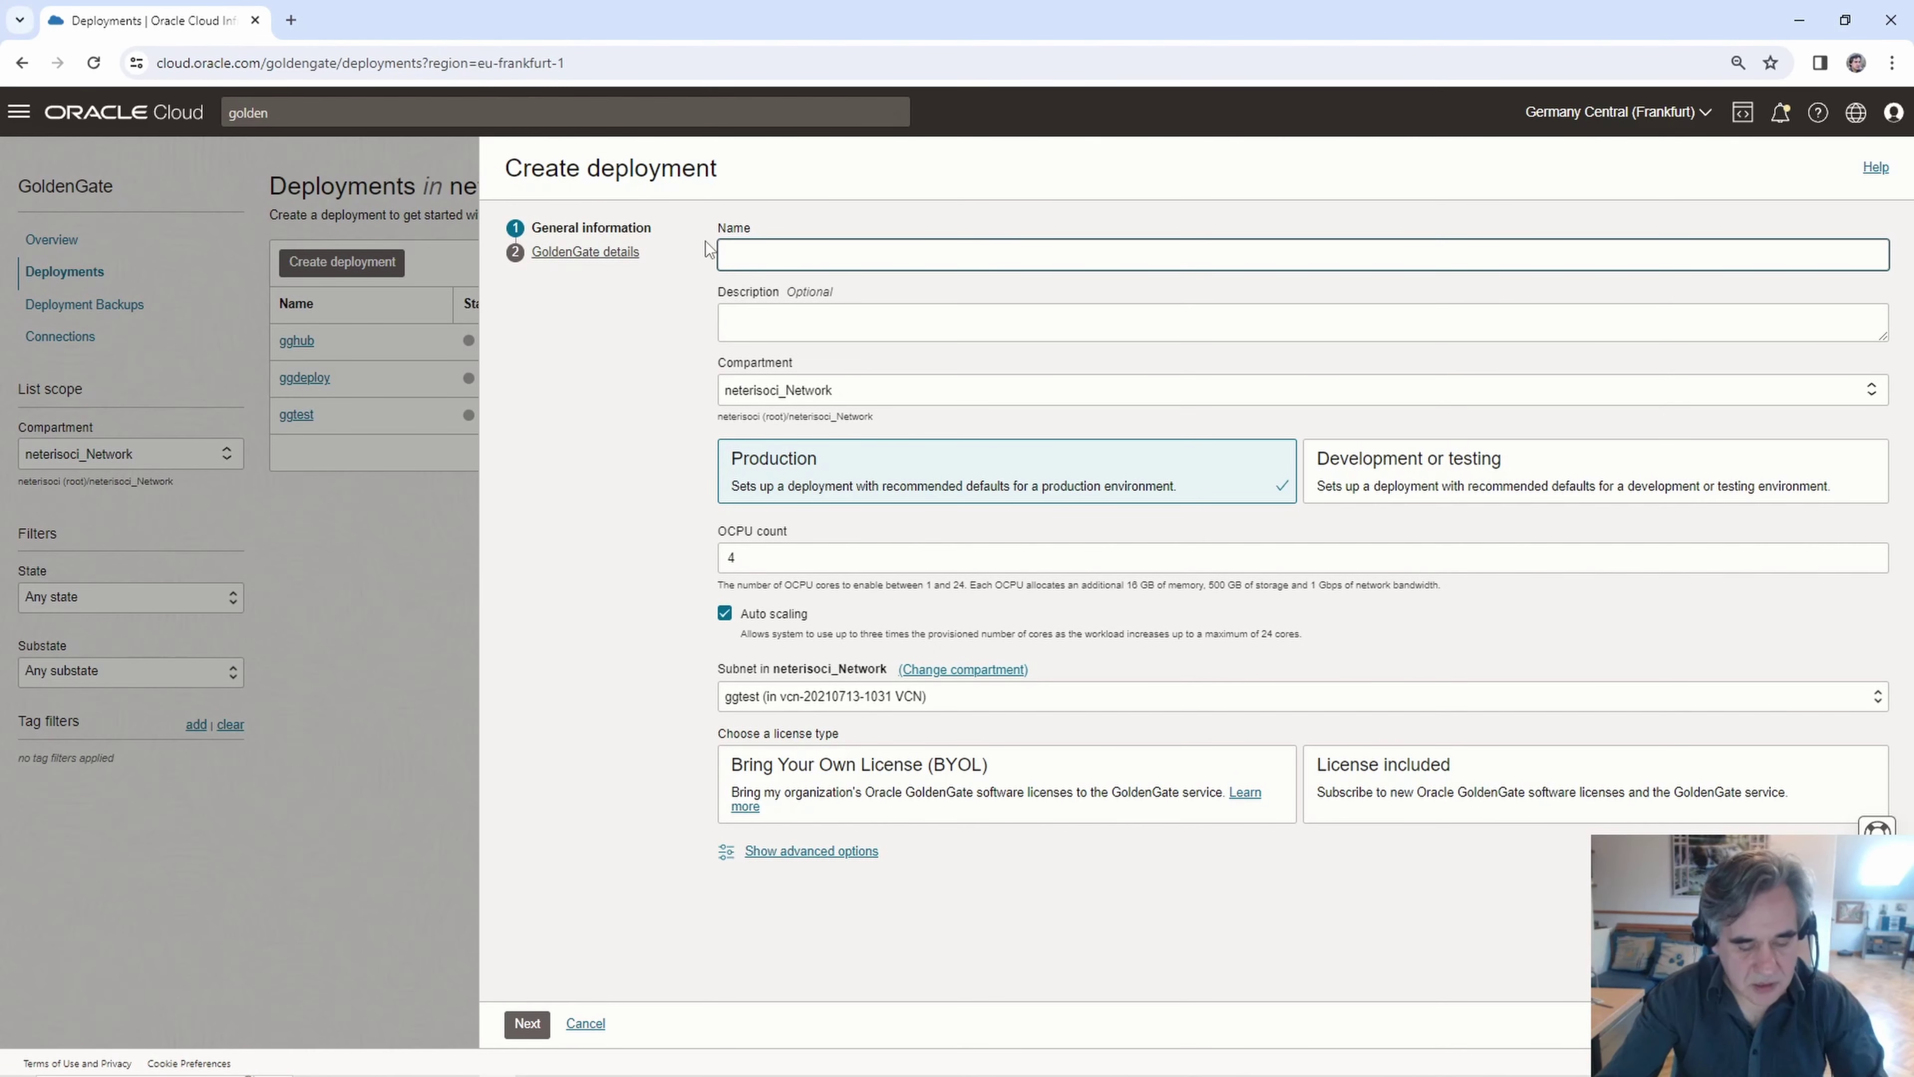
Name the new deployment ggservices and describe it as "GoldenGate para réplicas y migraciones"
{"action": "type", "text": "ggser"}
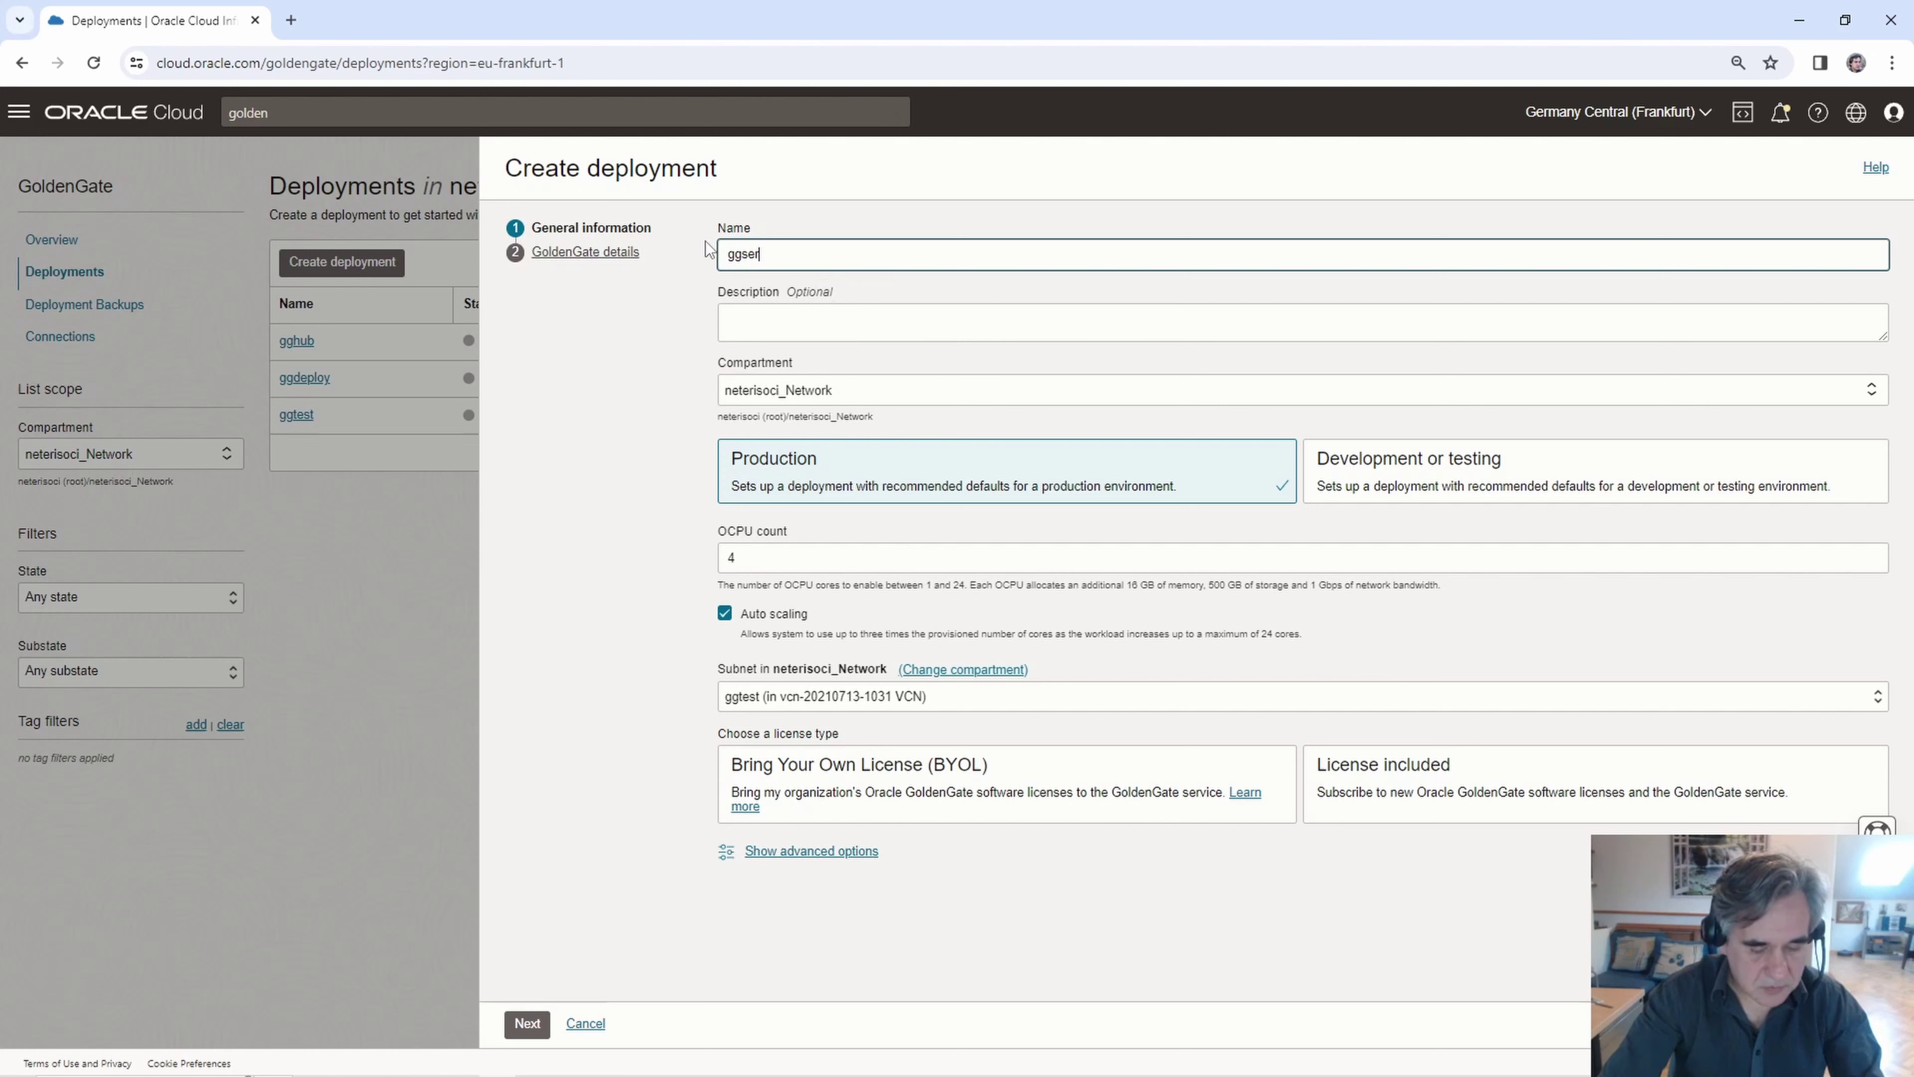
{"action": "type", "text": "vi"}
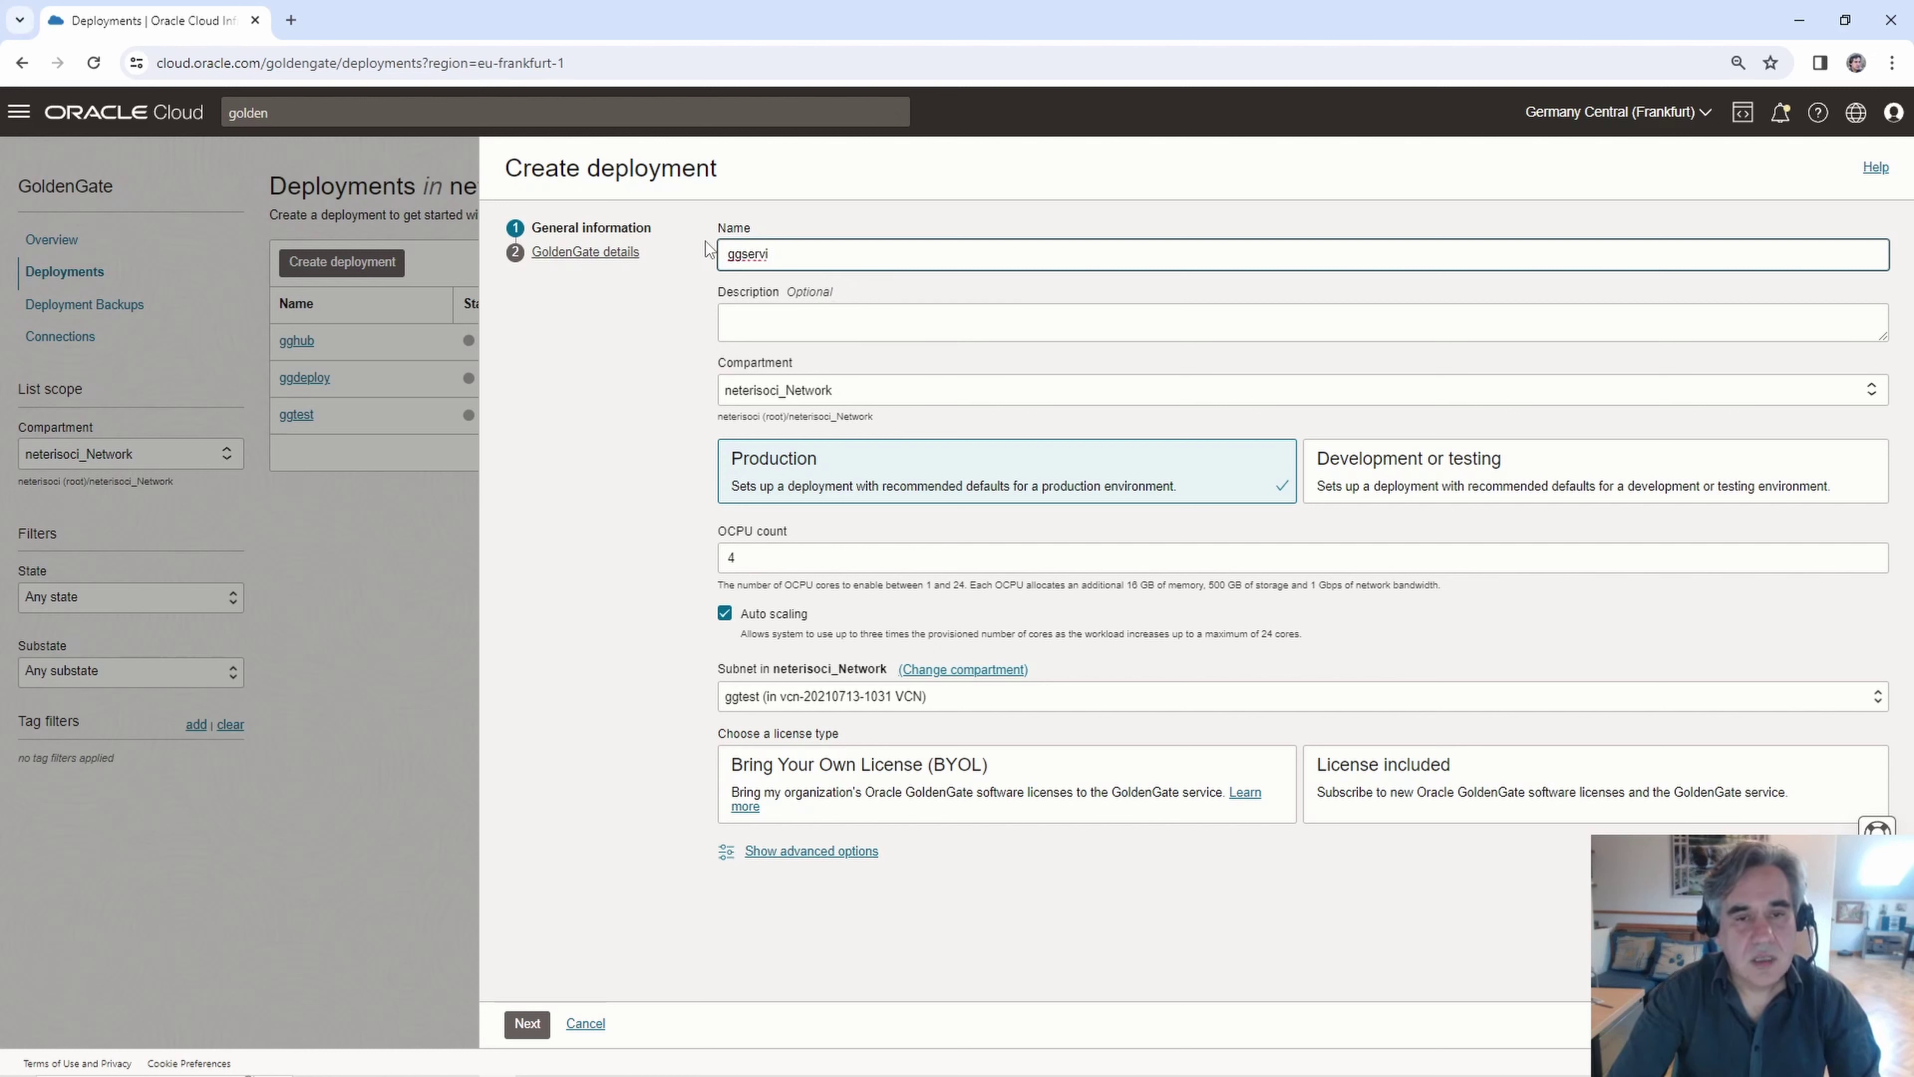
{"action": "type", "text": "ces"}
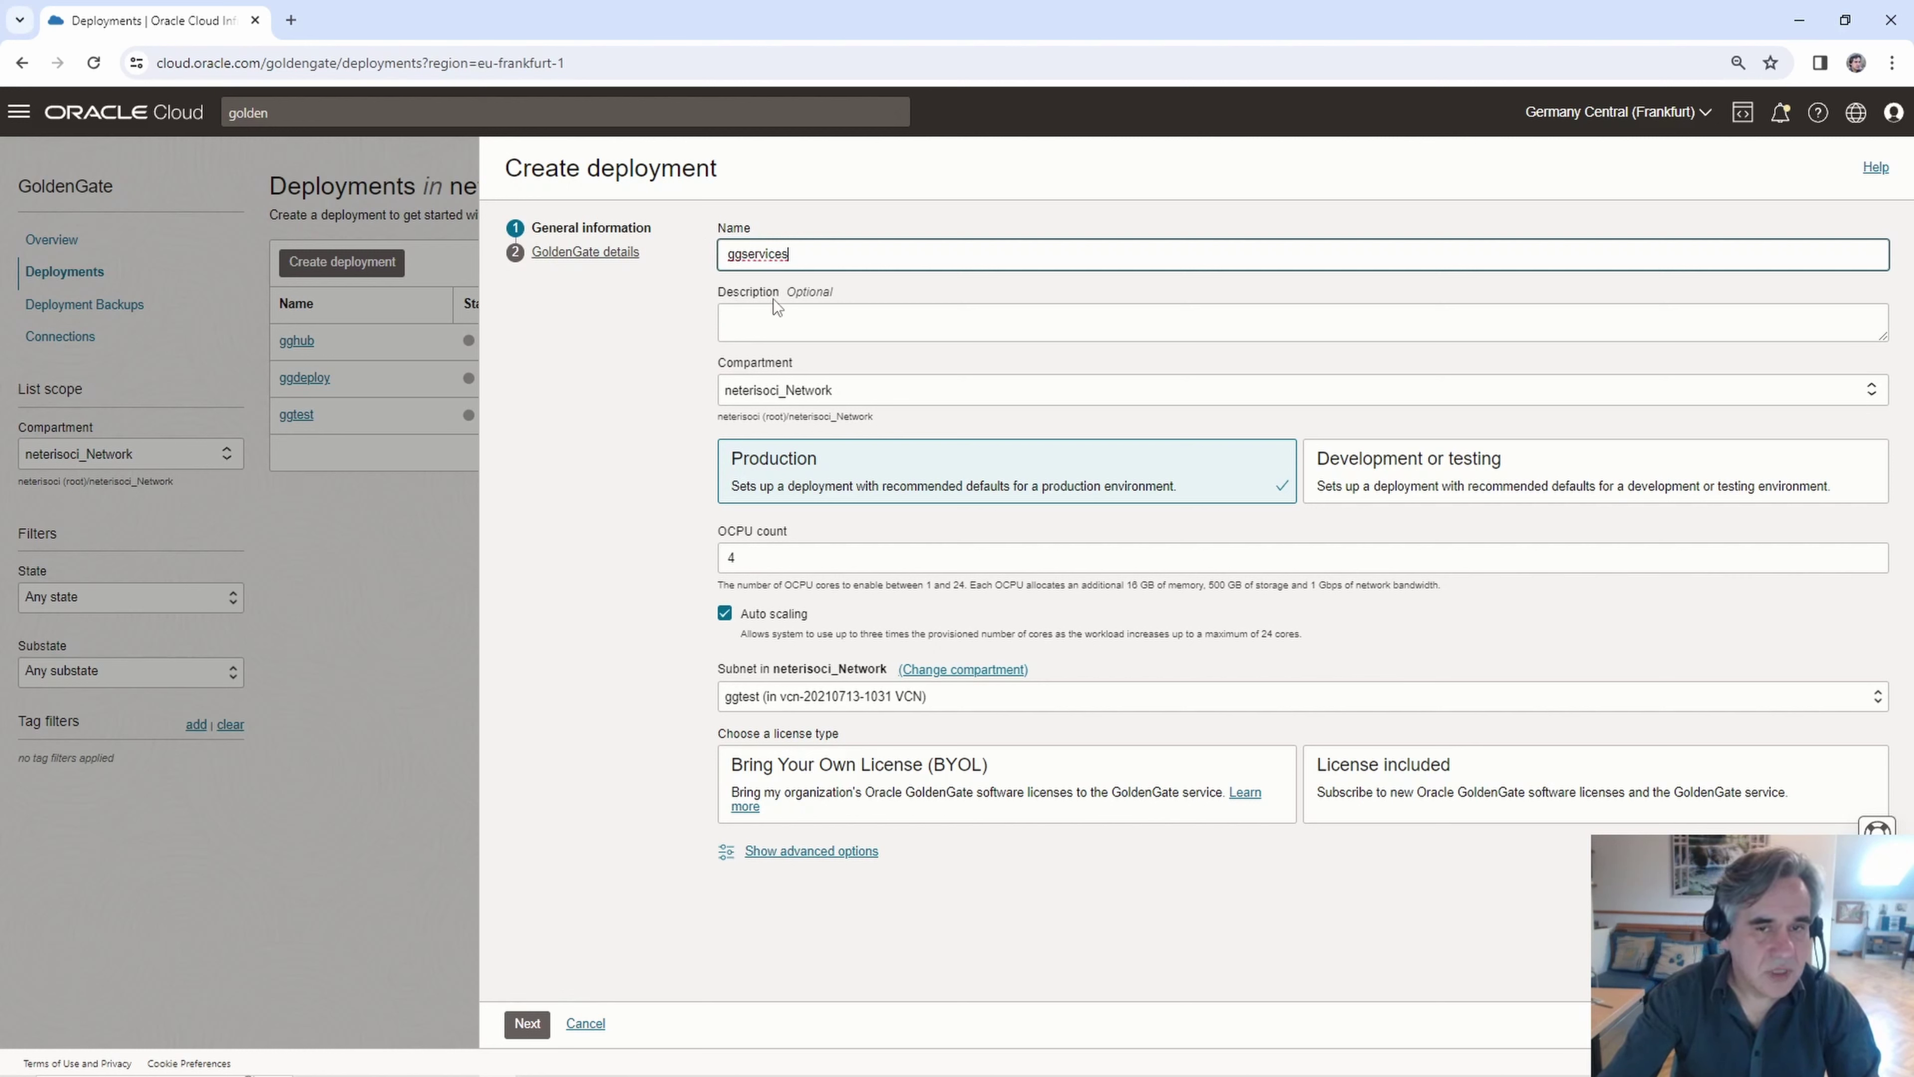
{"action": "left_click", "coordinate": [764, 310]}
{"action": "type", "text": "G"}
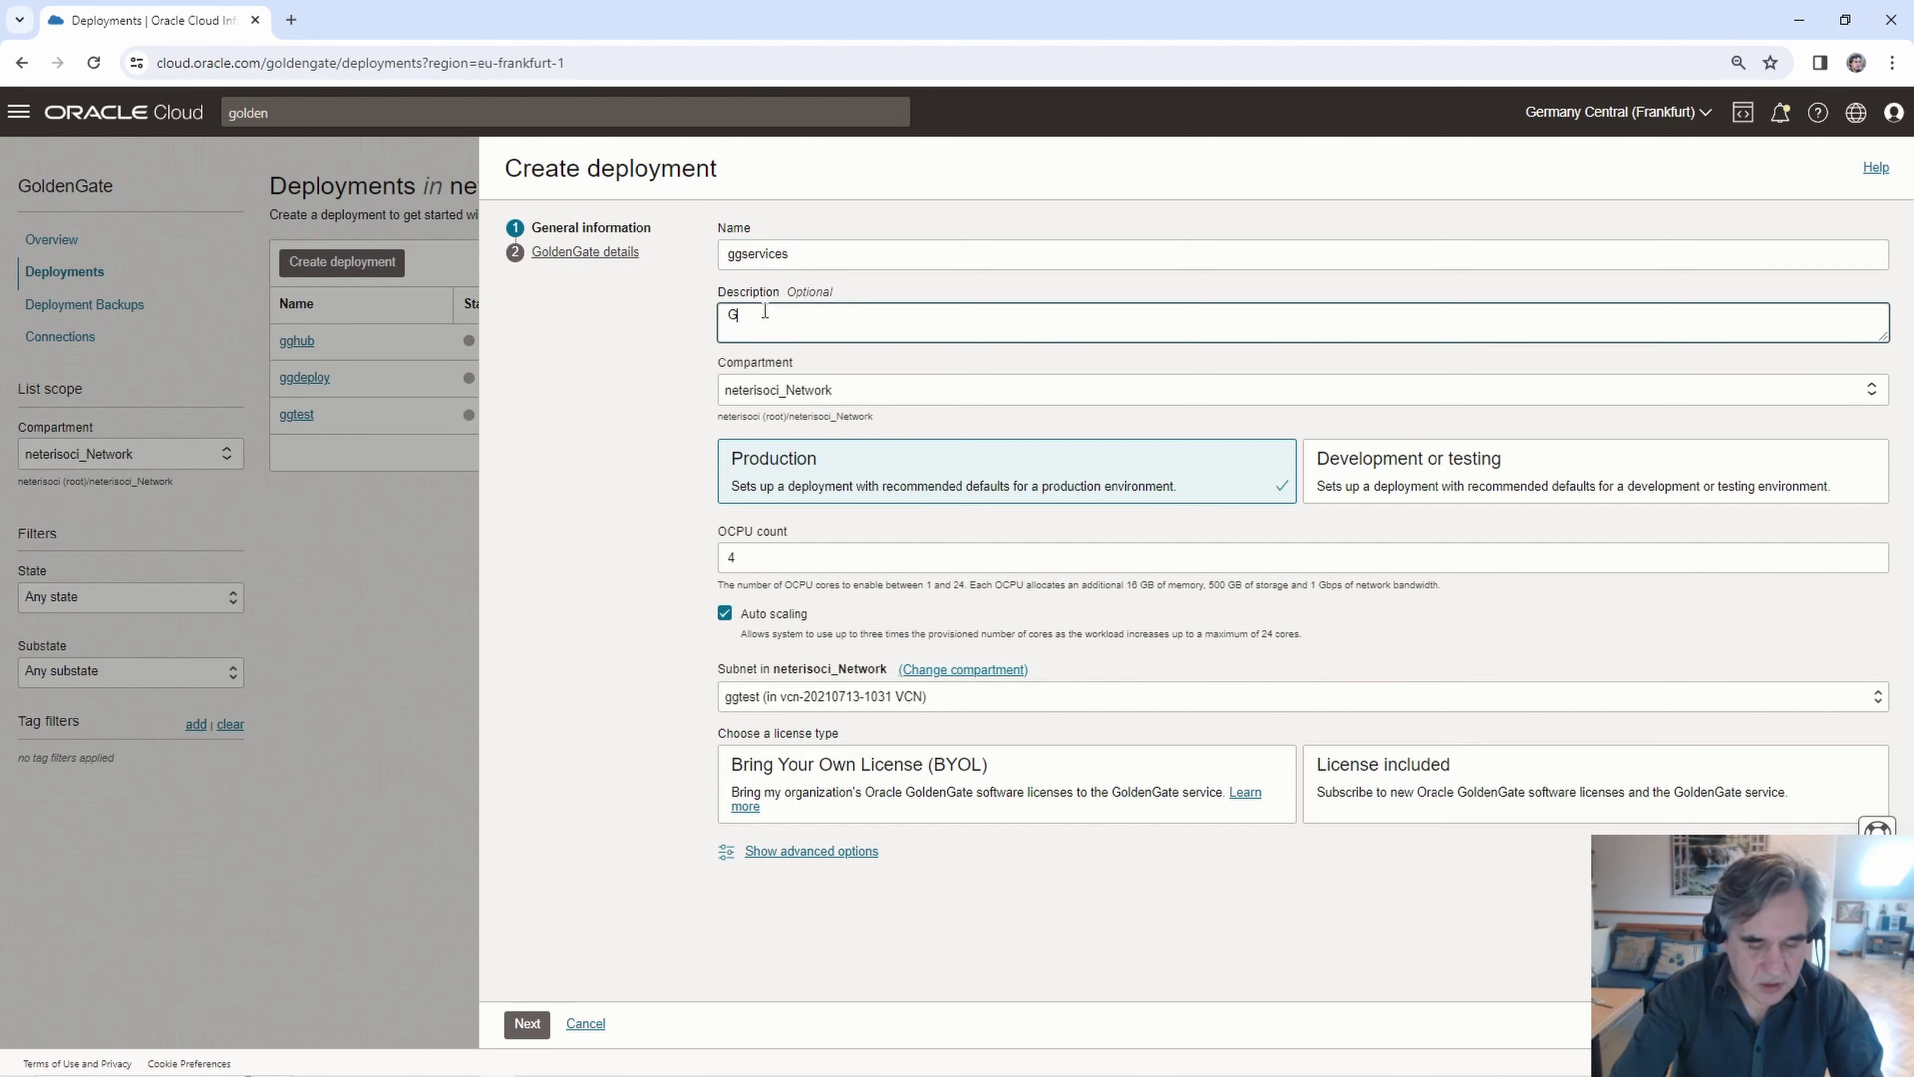
{"action": "type", "text": "oldenGate"}
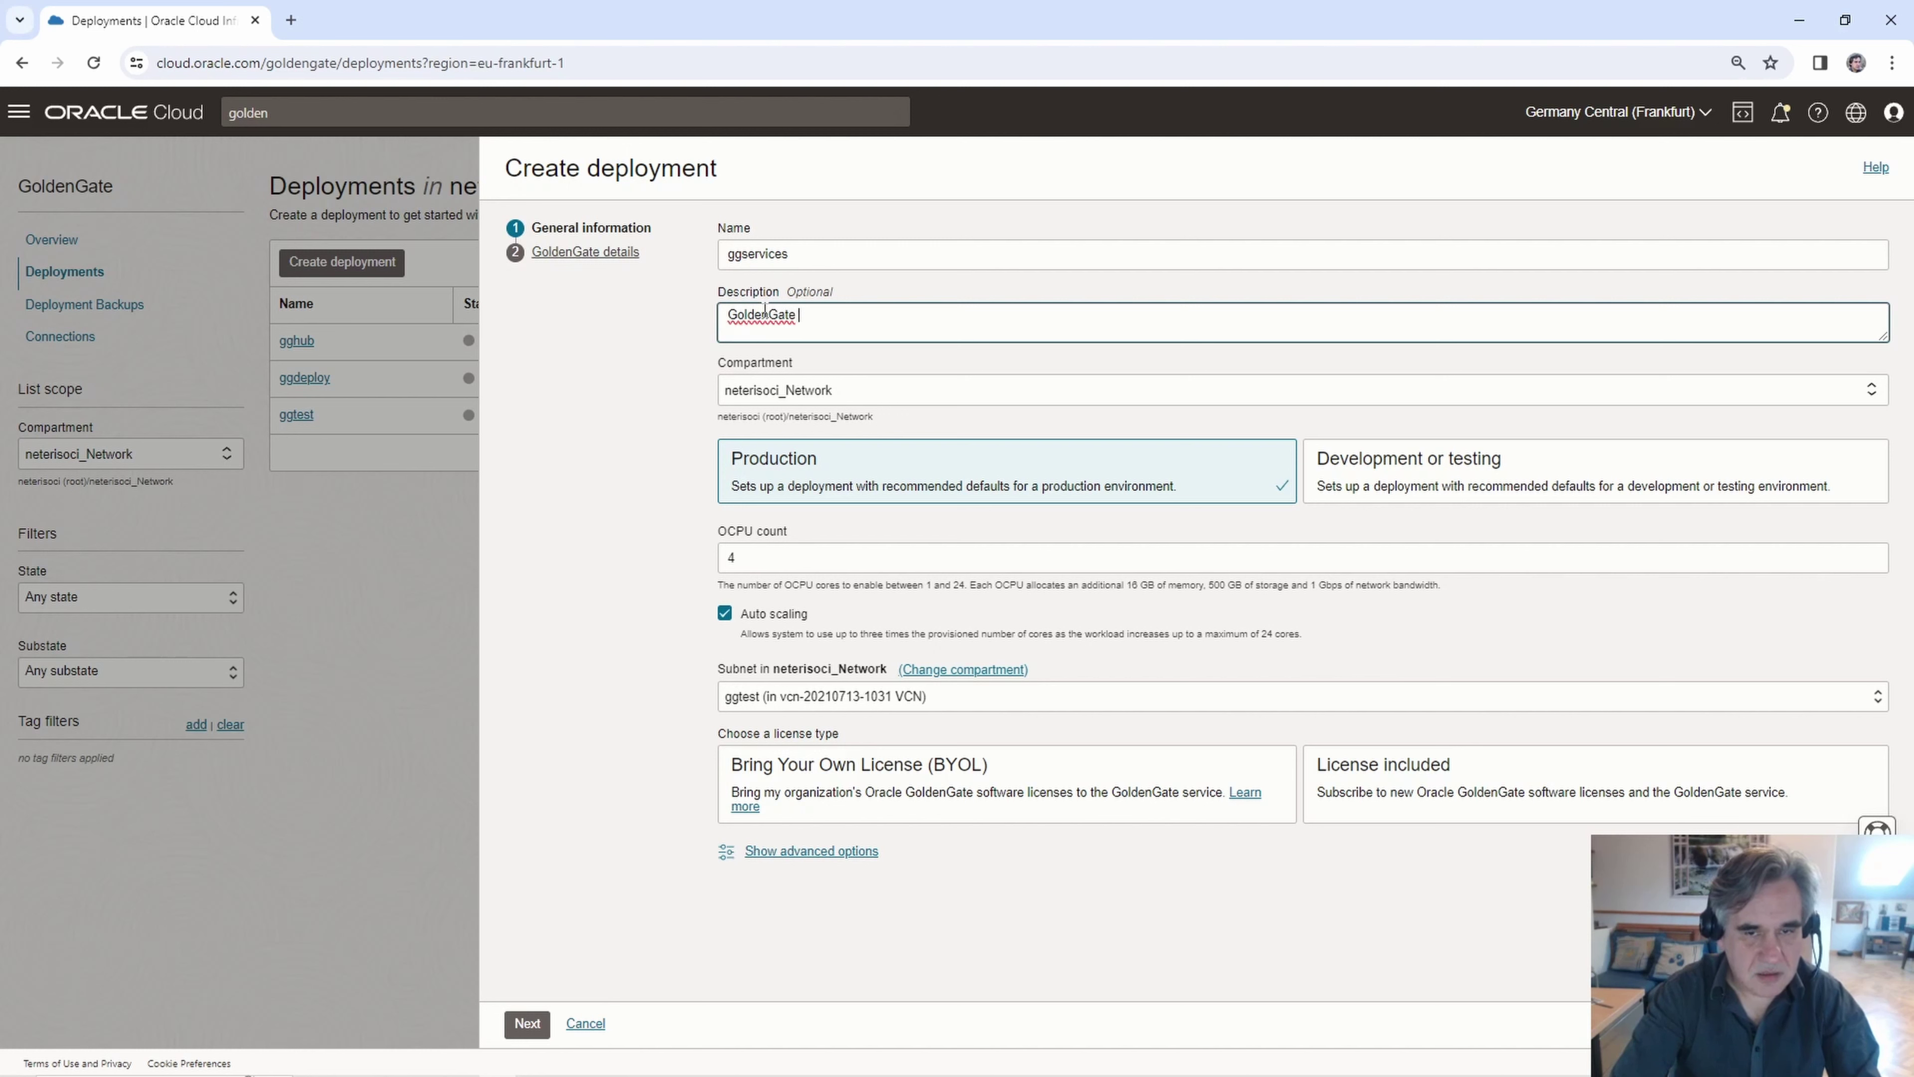
{"action": "type", "text": " para "}
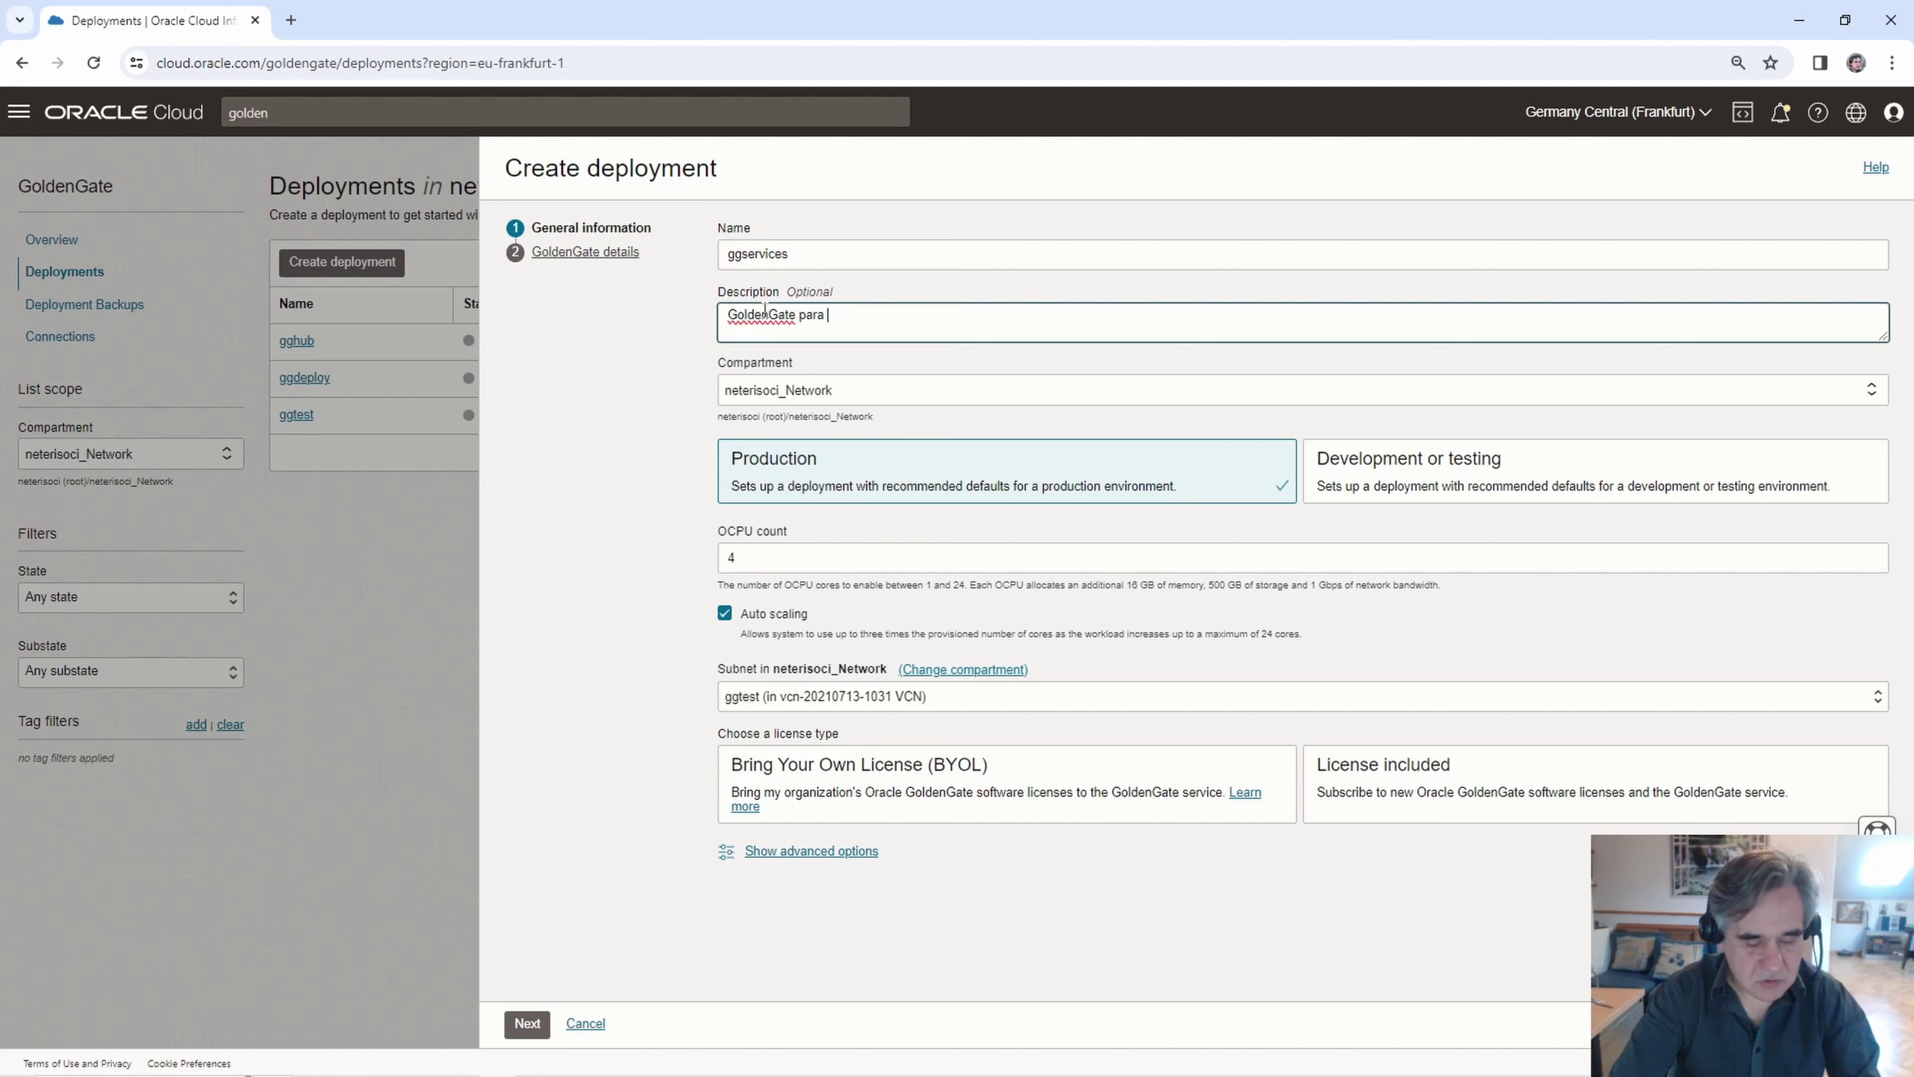
{"action": "type", "text": "replicas "}
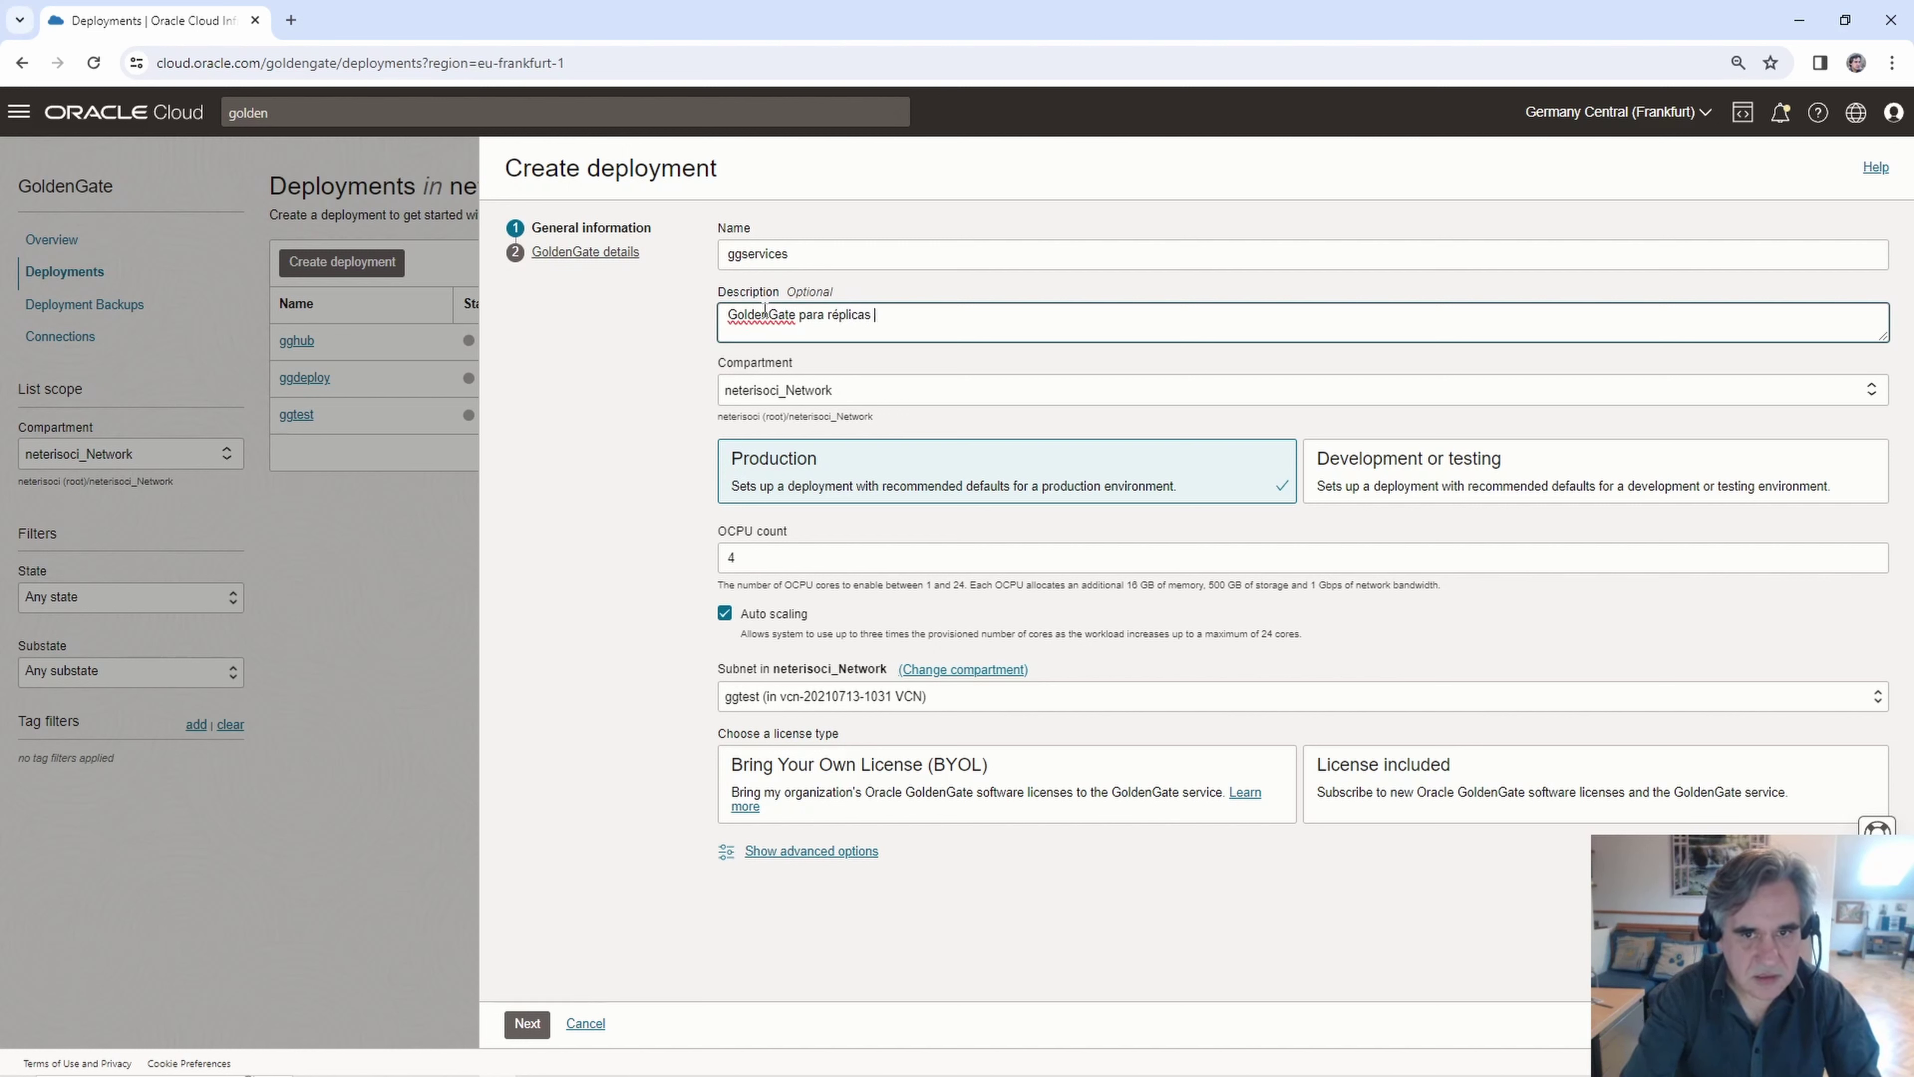
{"action": "type", "text": "y migraciones"}
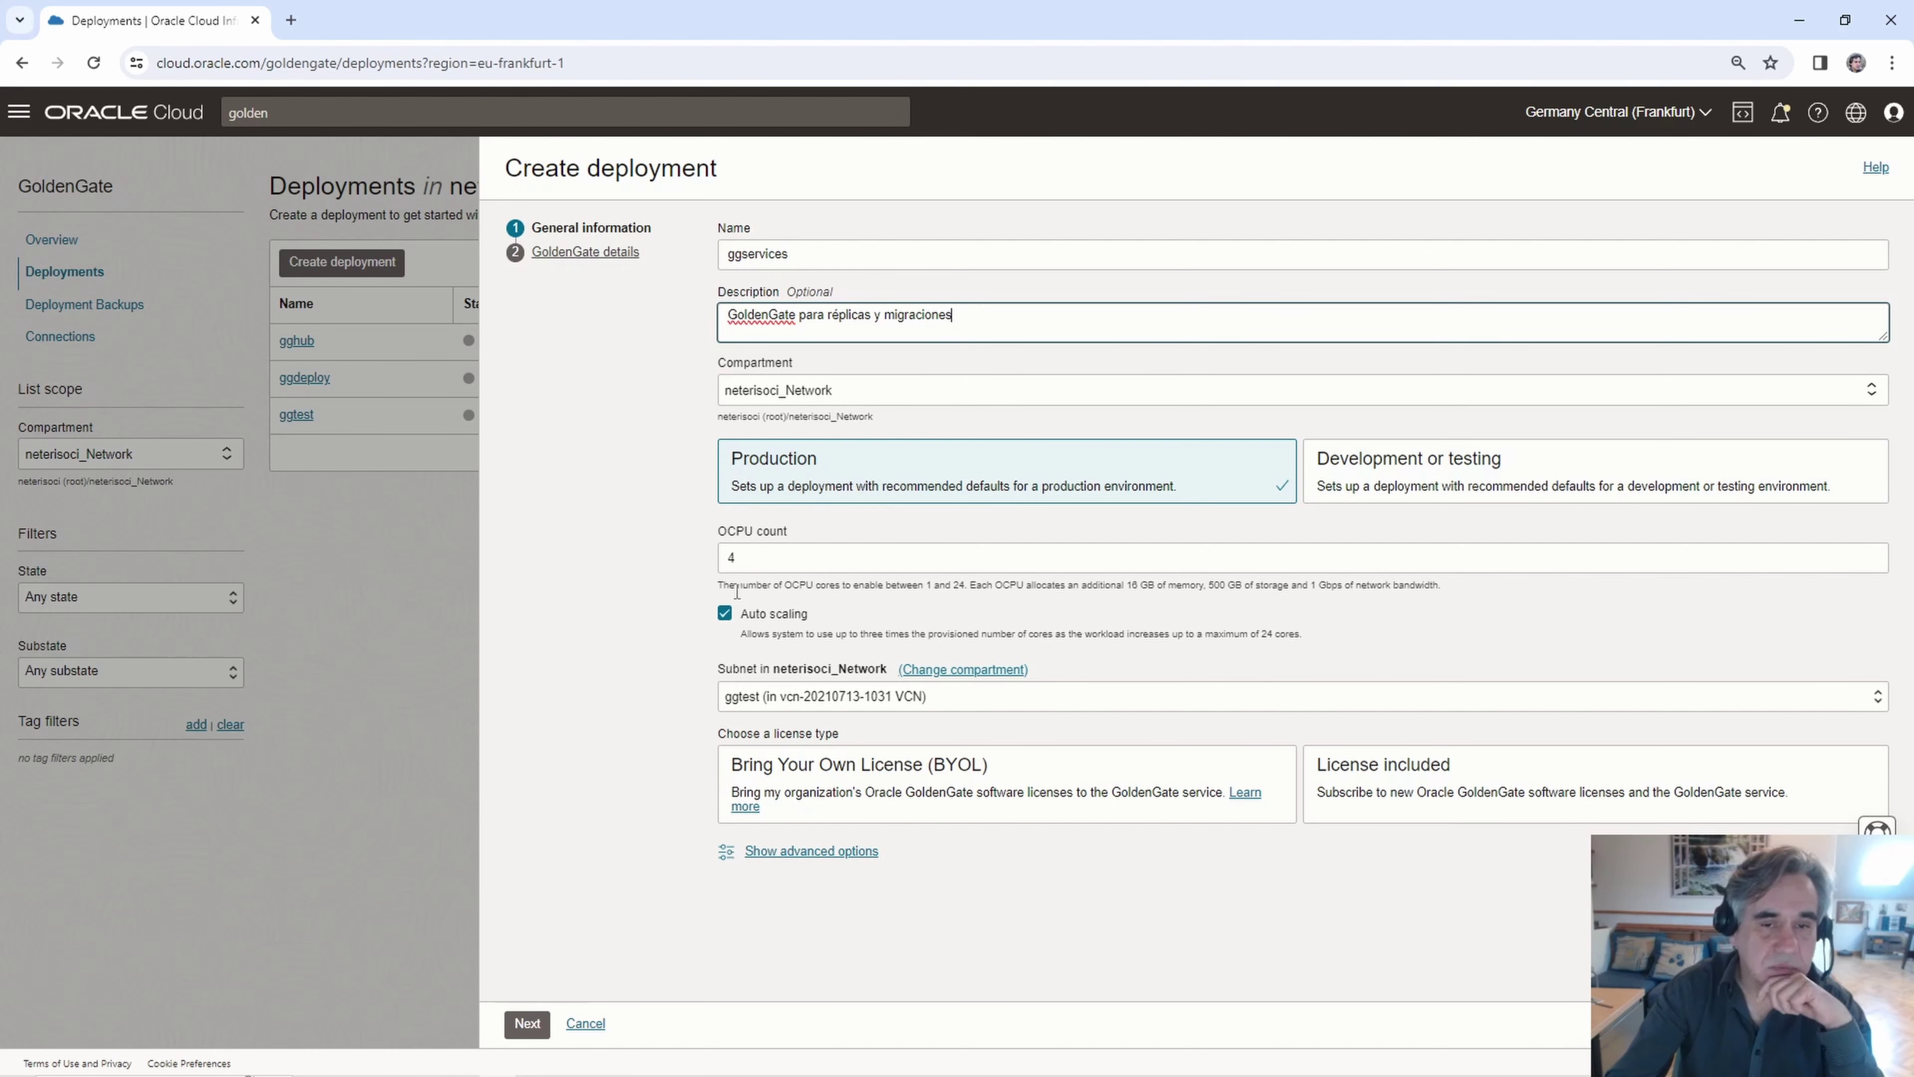
Configure the deployment for Development or testing with the License included license type
{"action": "double_click", "coordinate": [750, 560]}
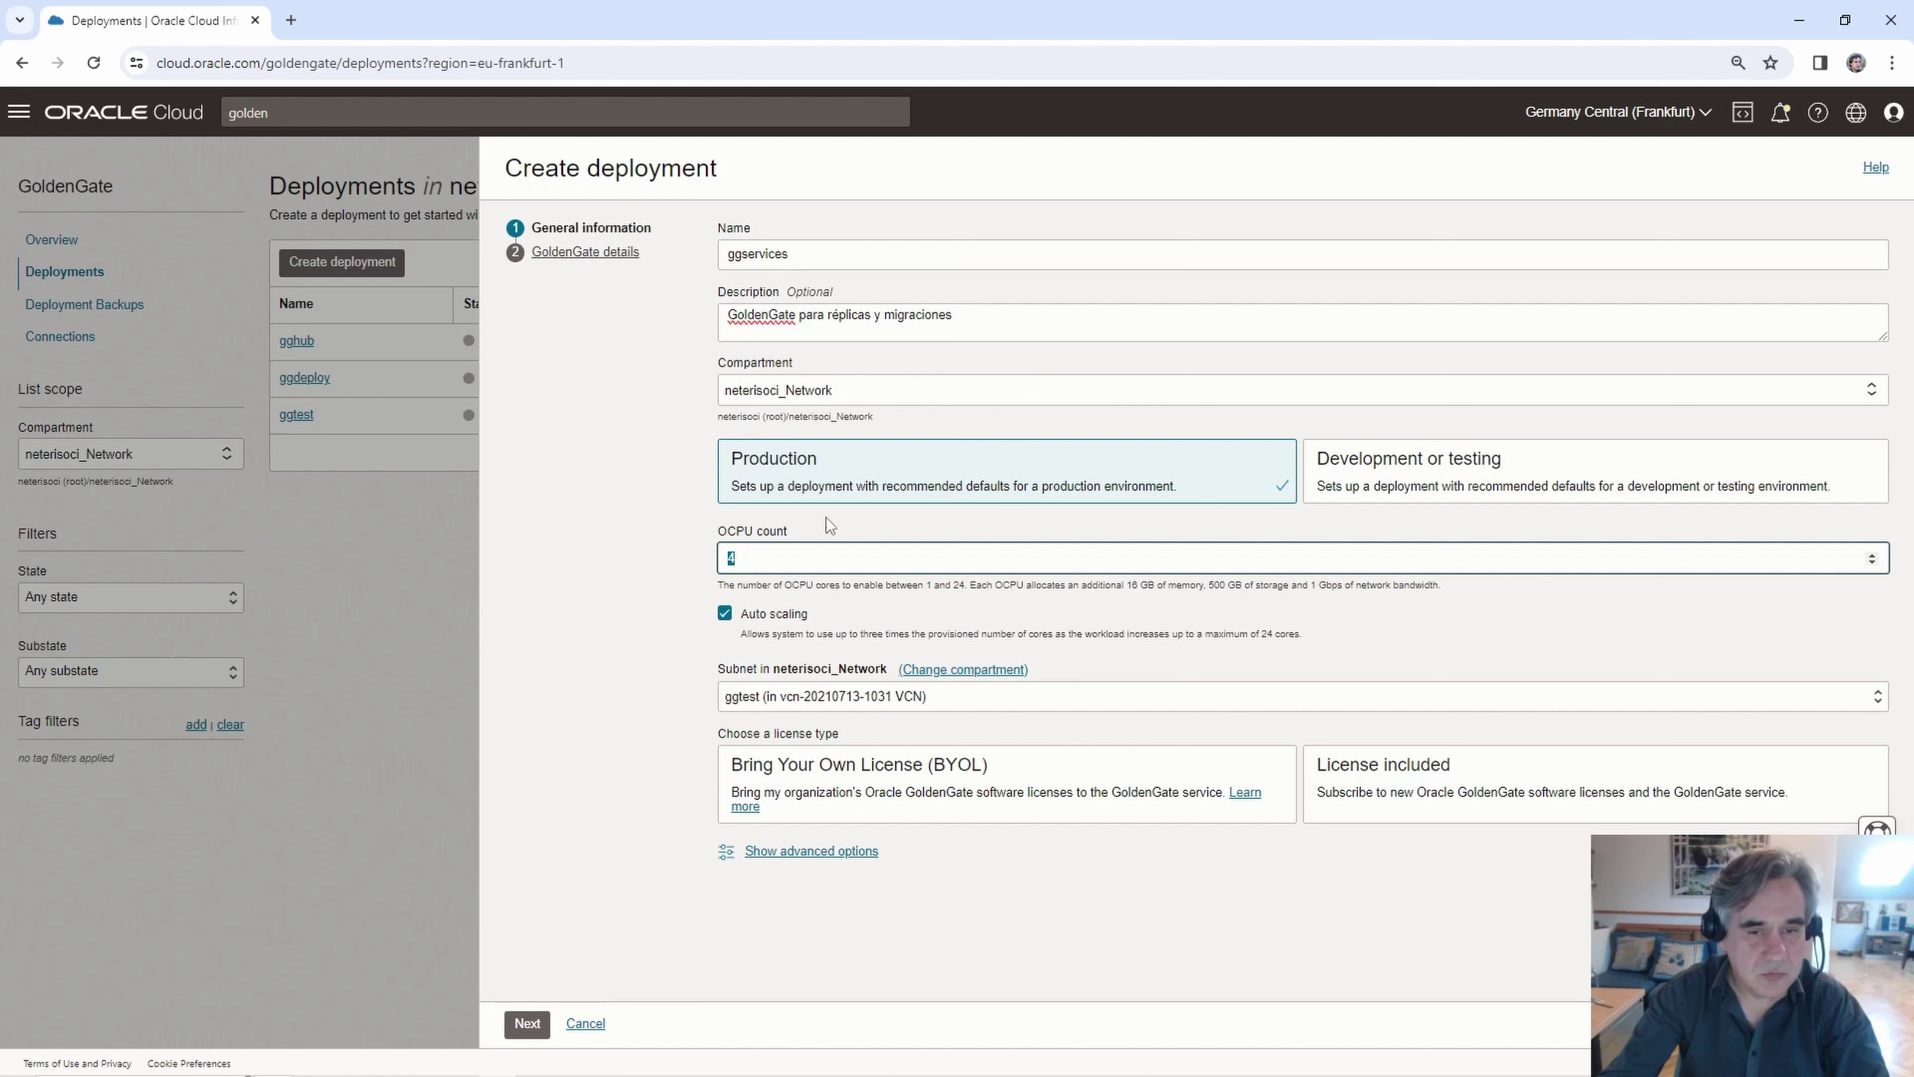
{"action": "left_click", "coordinate": [783, 558]}
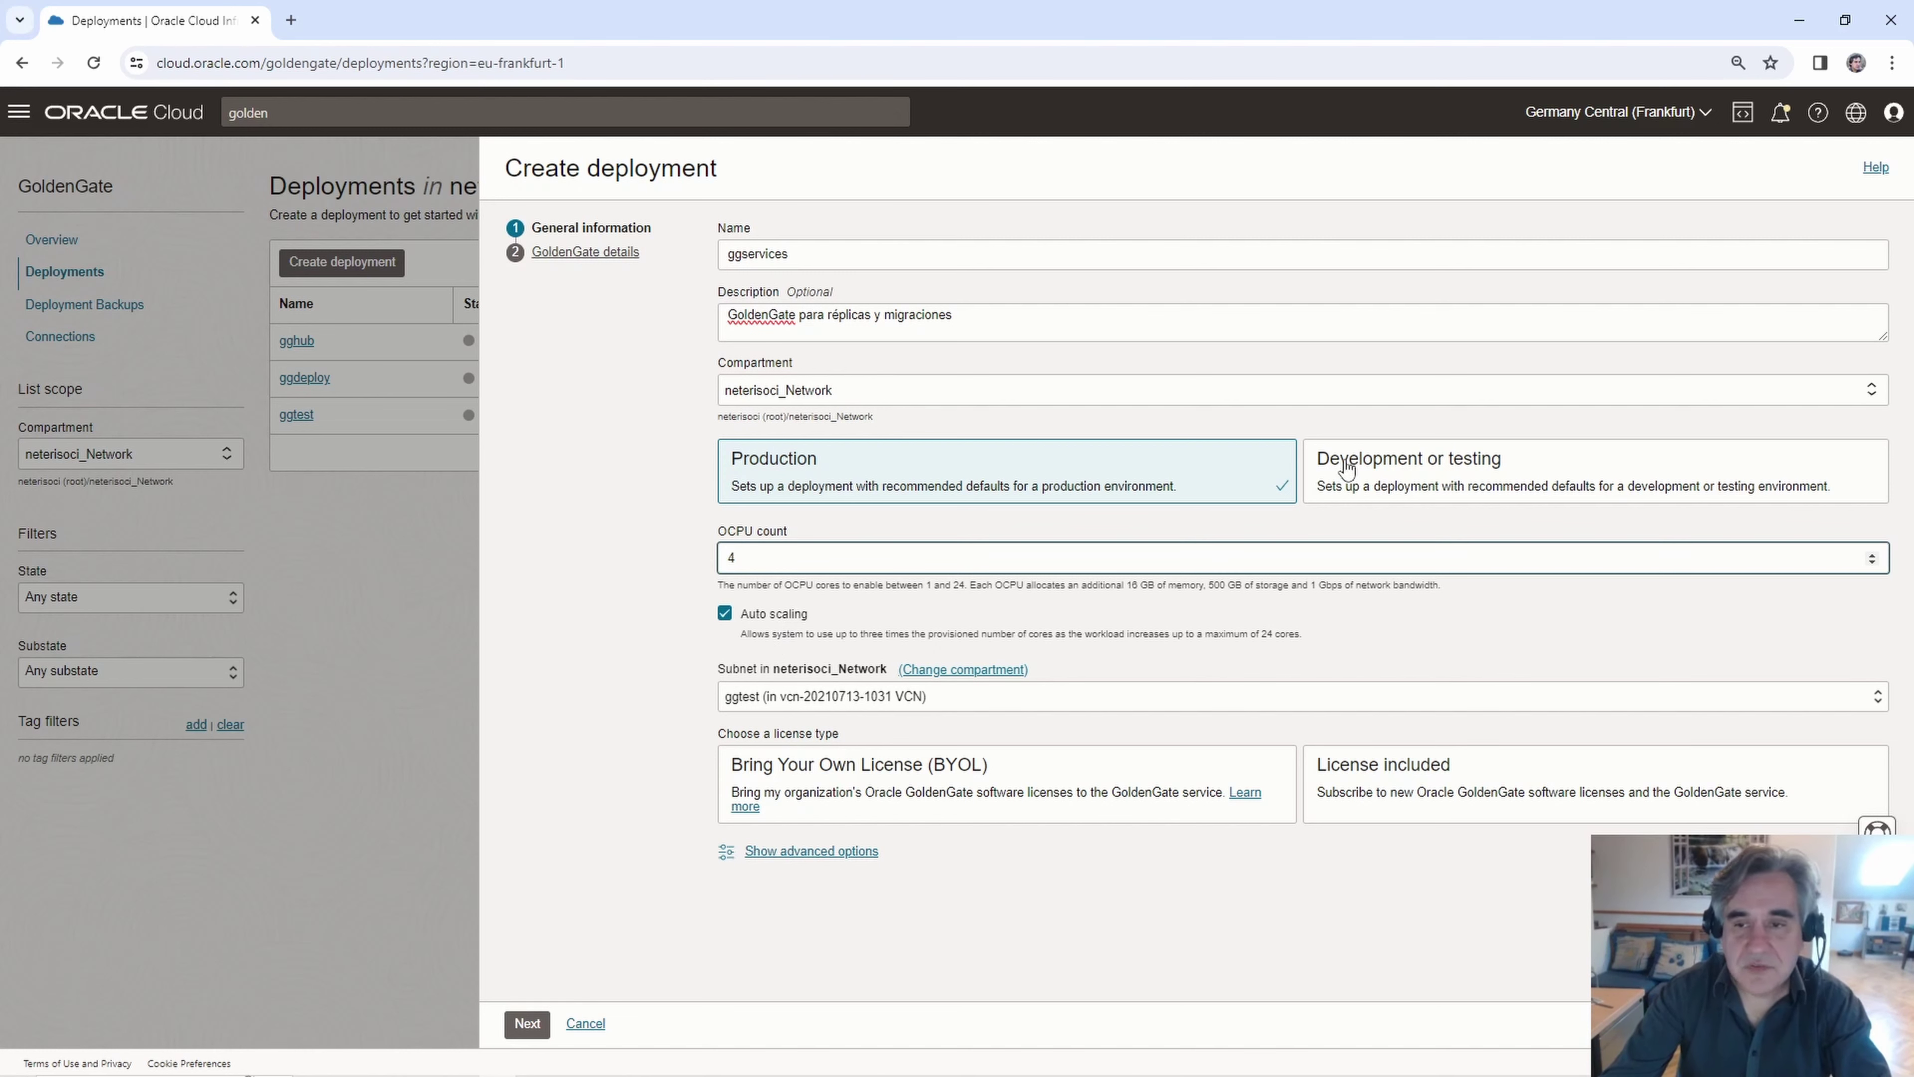
{"action": "left_click", "coordinate": [1362, 487]}
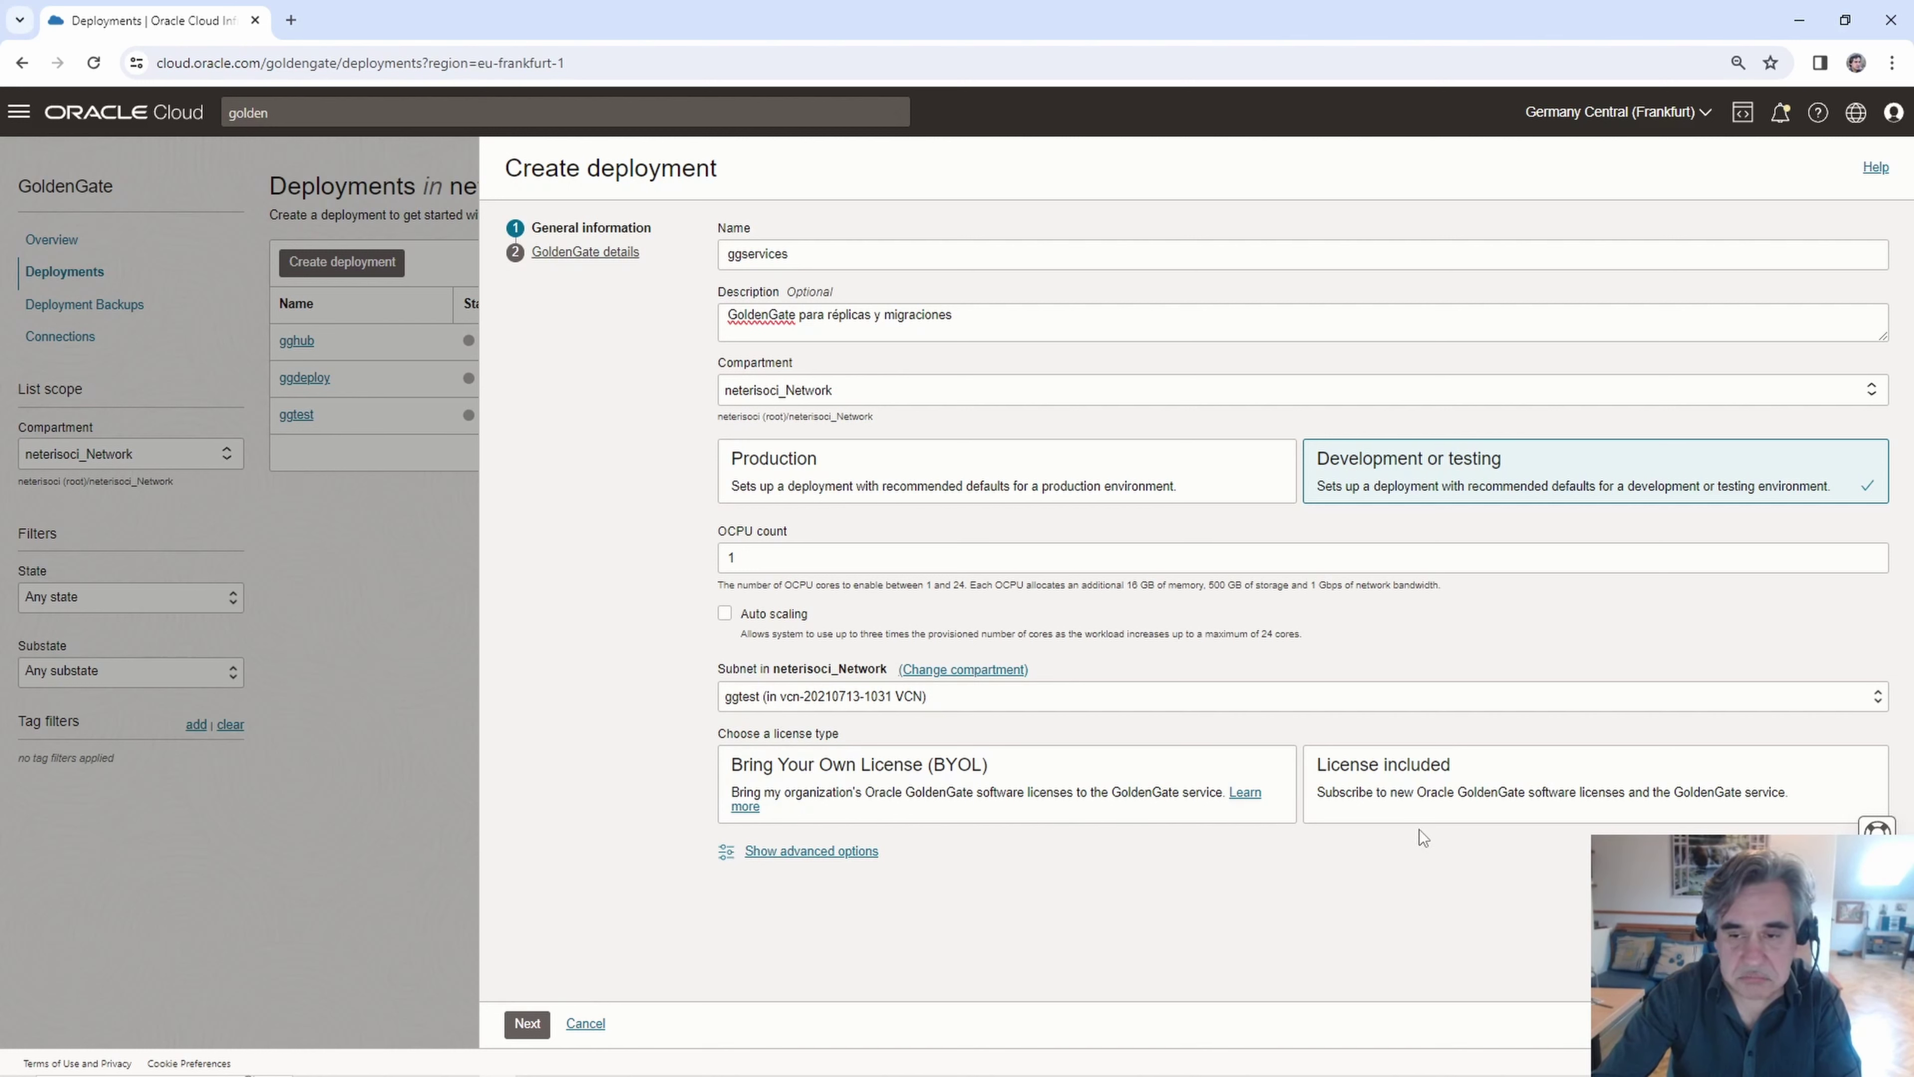
{"action": "left_click", "coordinate": [1321, 811]}
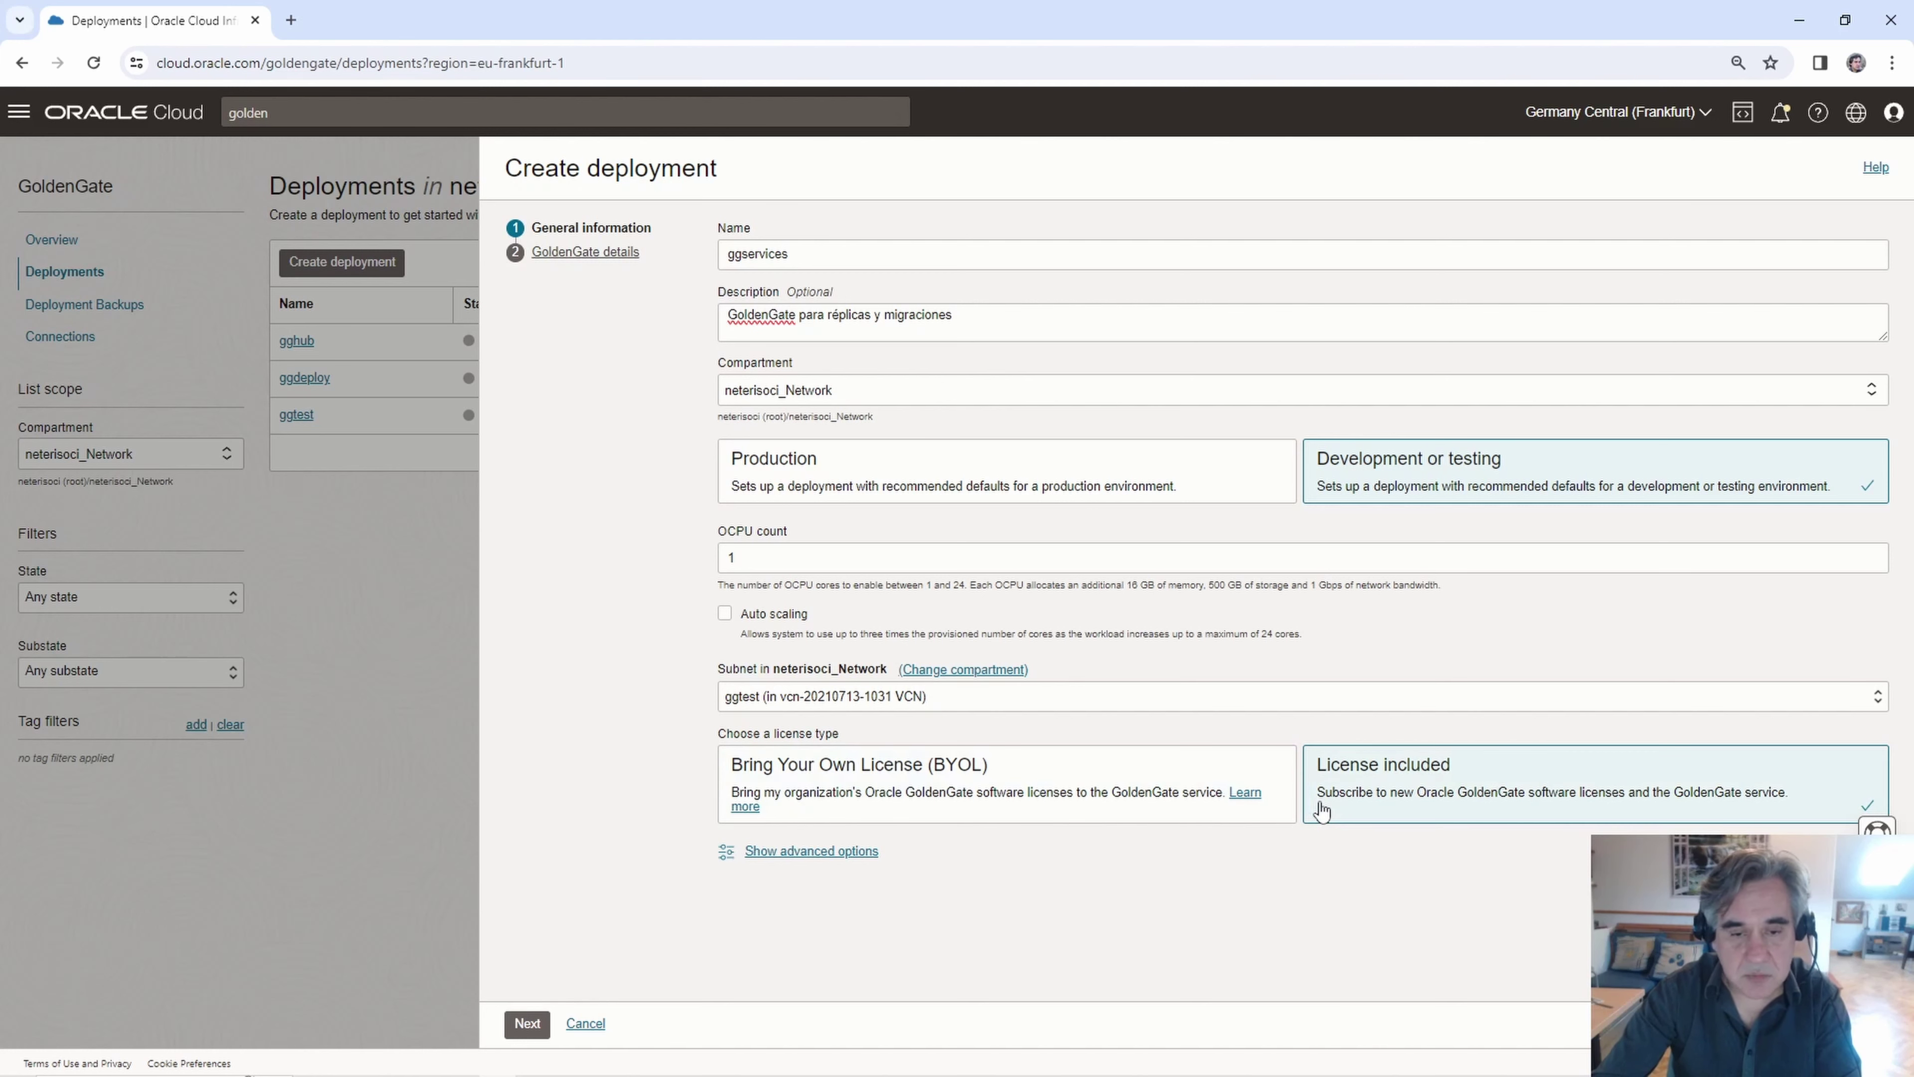
Enable GoldenGate console public access in the advanced network options and proceed to the GoldenGate details
{"action": "left_click", "coordinate": [781, 852]}
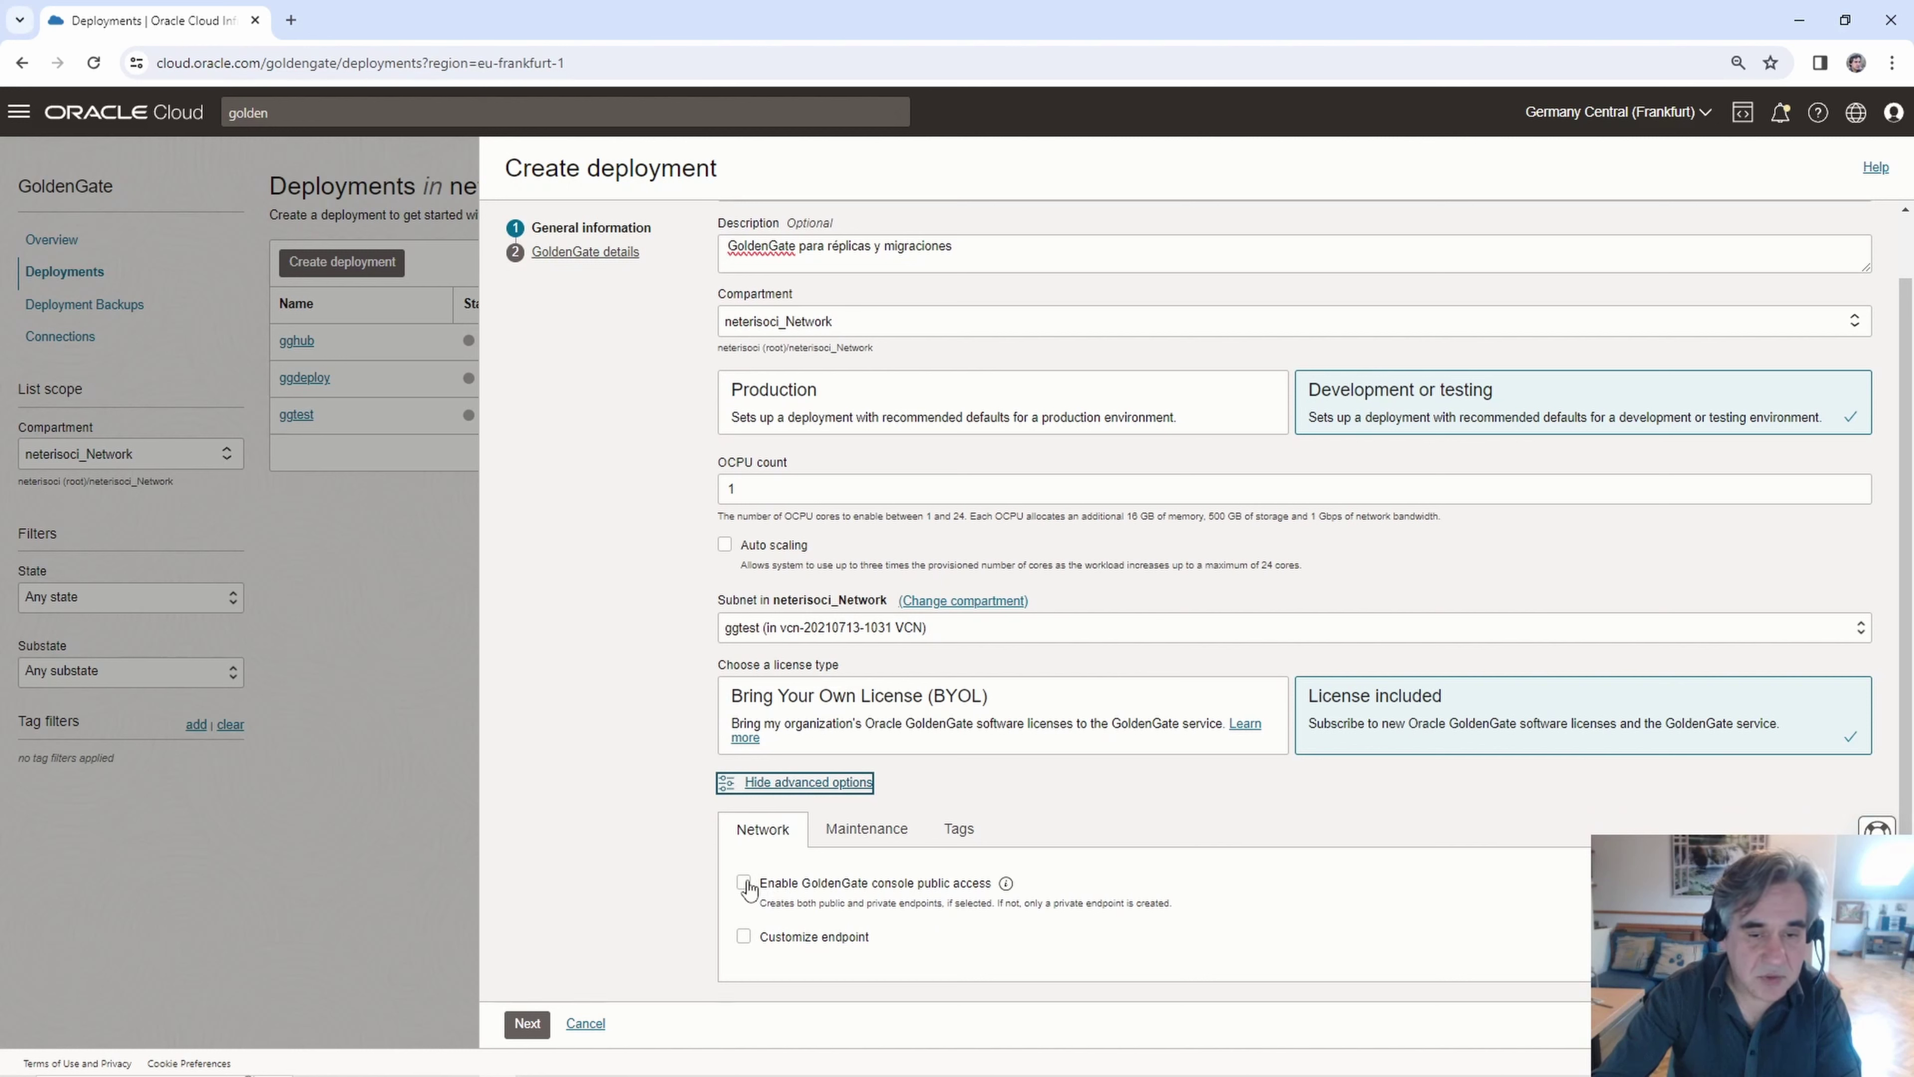
{"action": "left_click", "coordinate": [743, 884]}
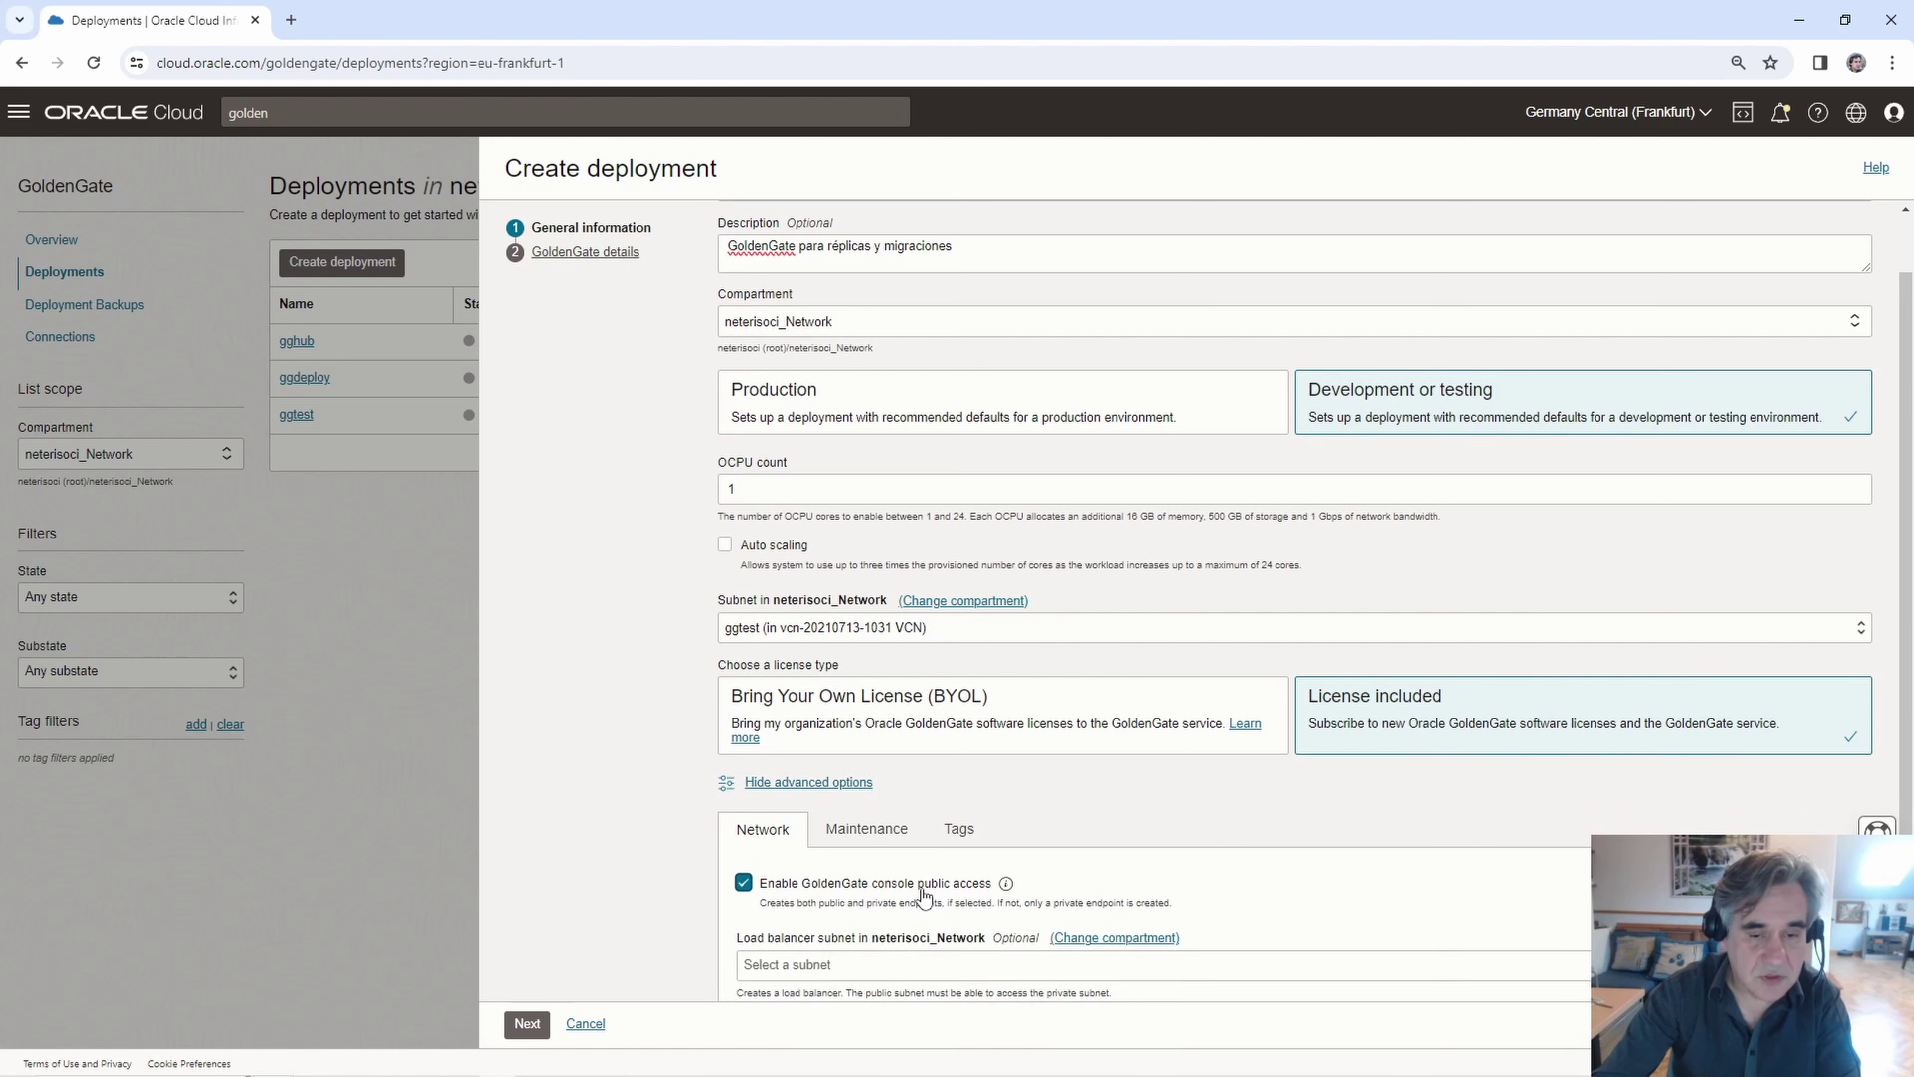
{"action": "left_click", "coordinate": [536, 1025]}
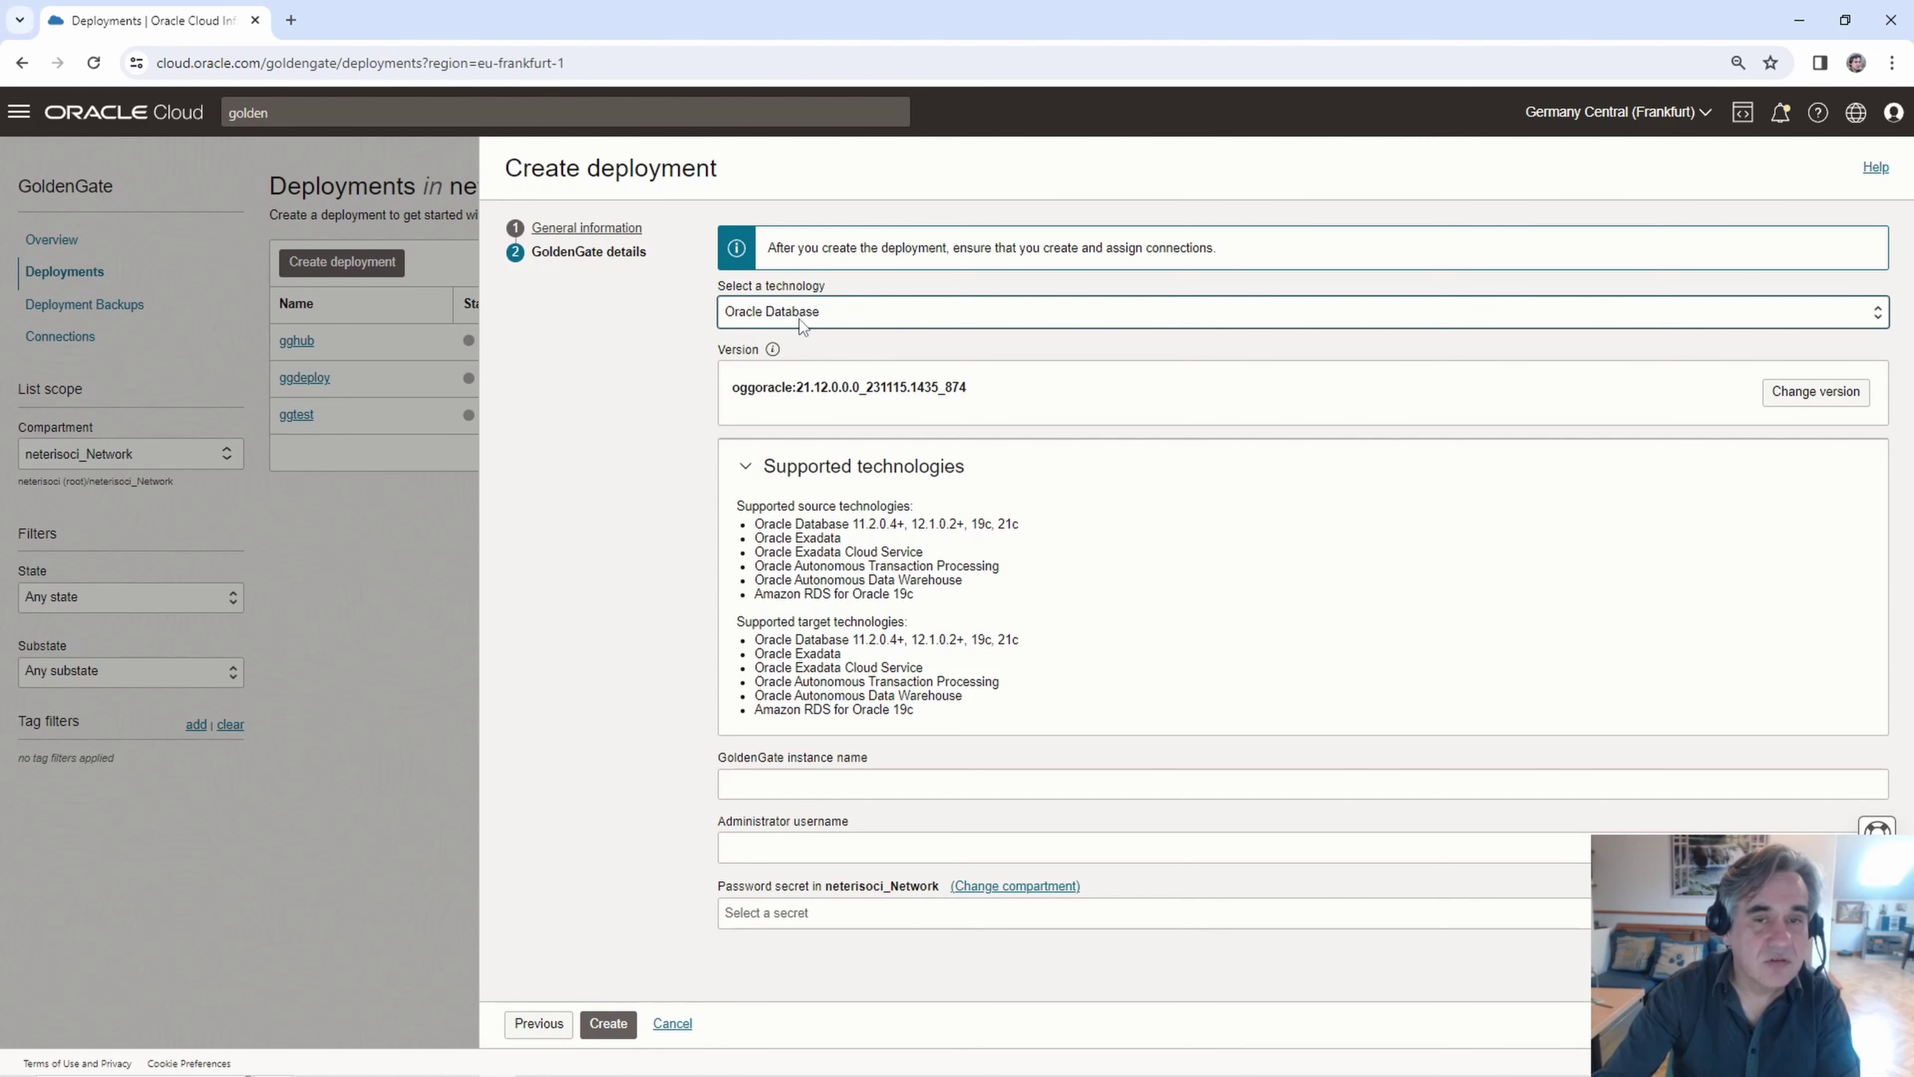
Choose Oracle Database as the deployment technology and check the oldest supported source database version
{"action": "left_click", "coordinate": [814, 319]}
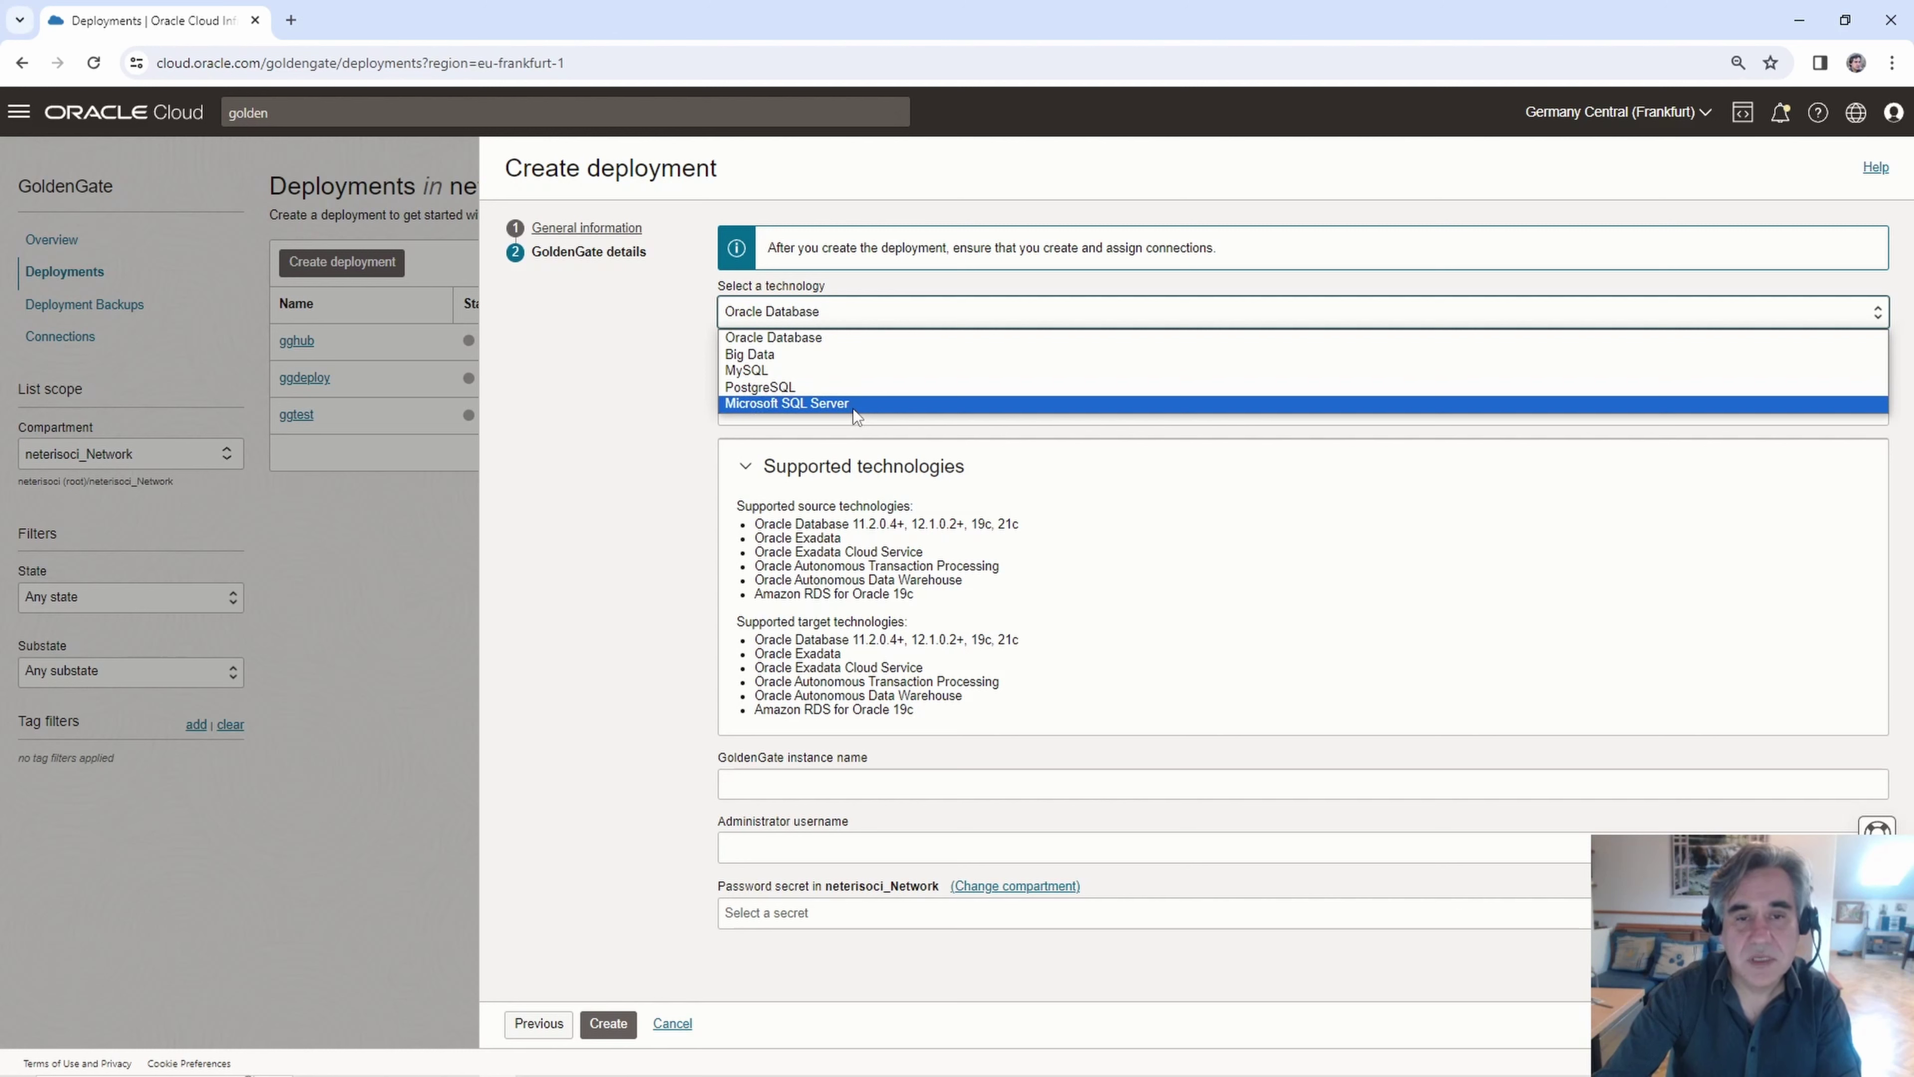
{"action": "left_click", "coordinate": [857, 338]}
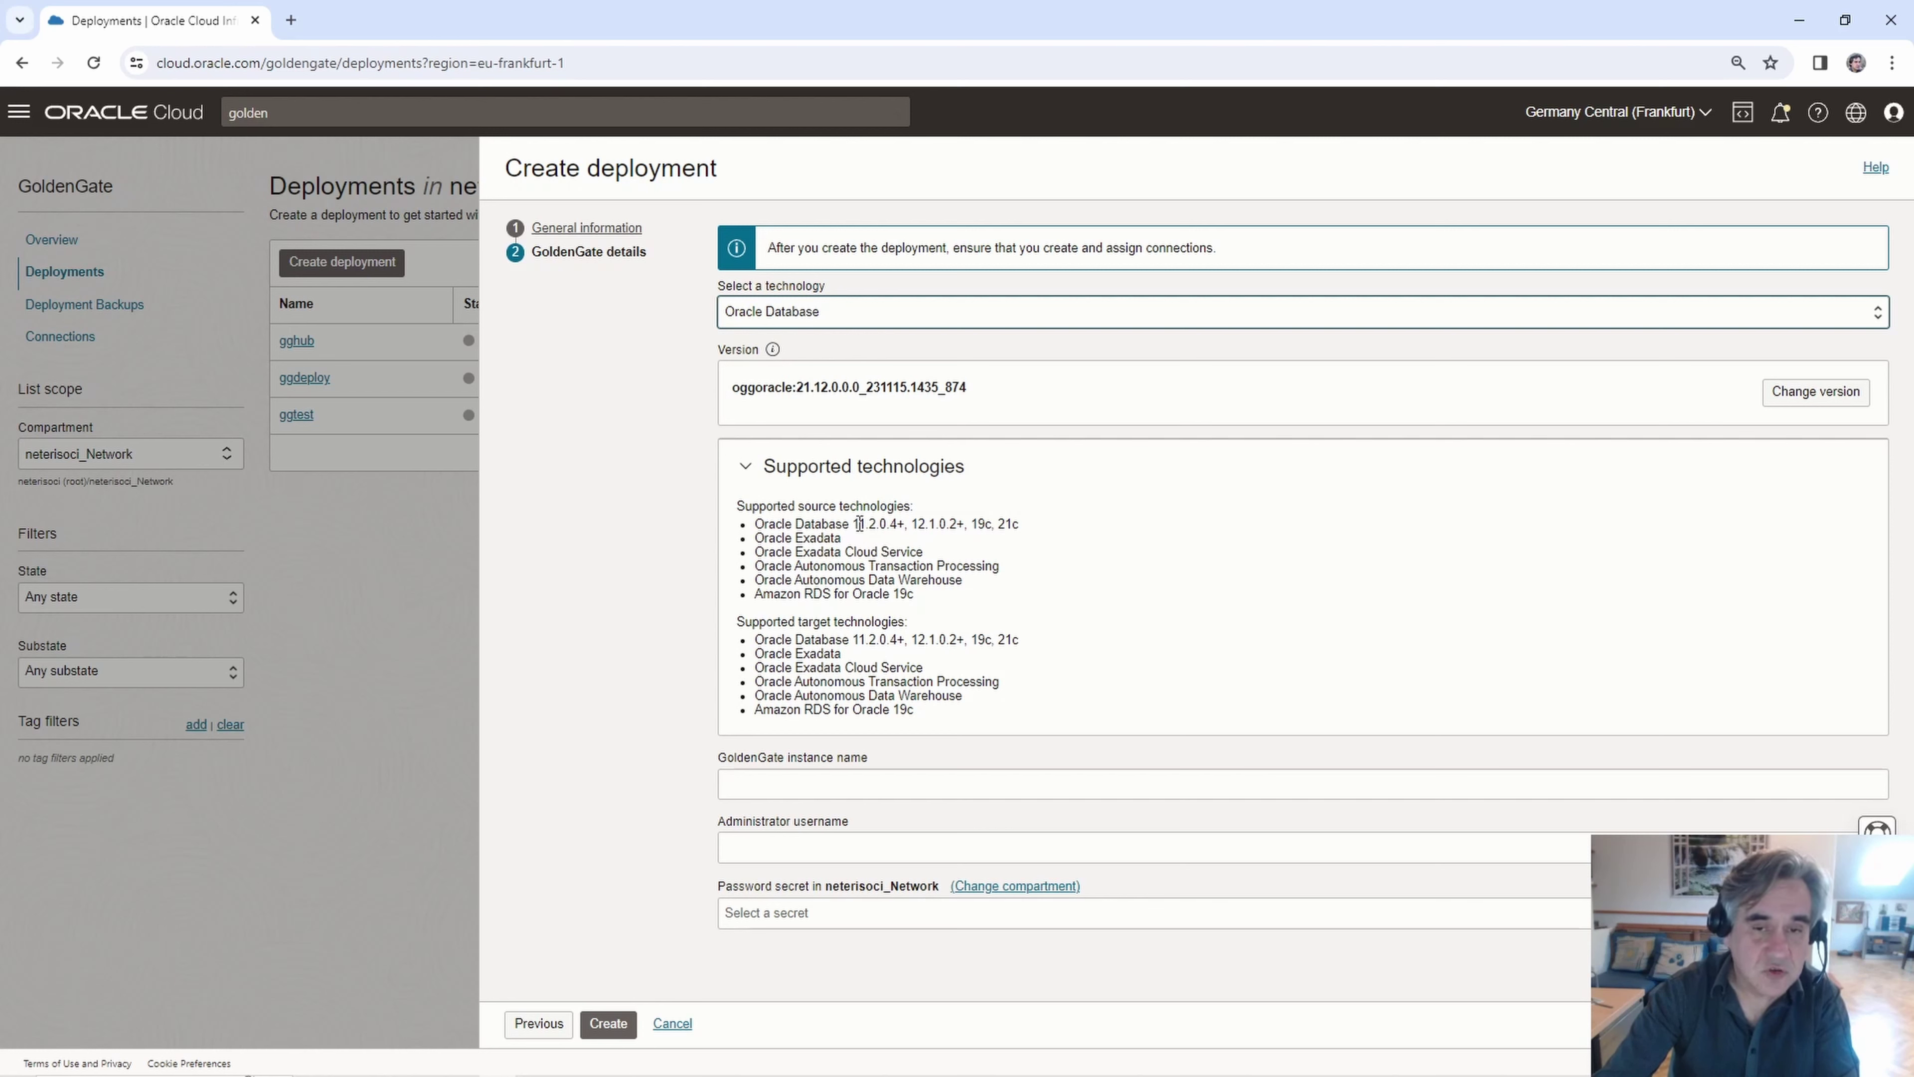
{"action": "left_click_drag", "start_coordinate": [907, 524], "coordinate": [850, 525]}
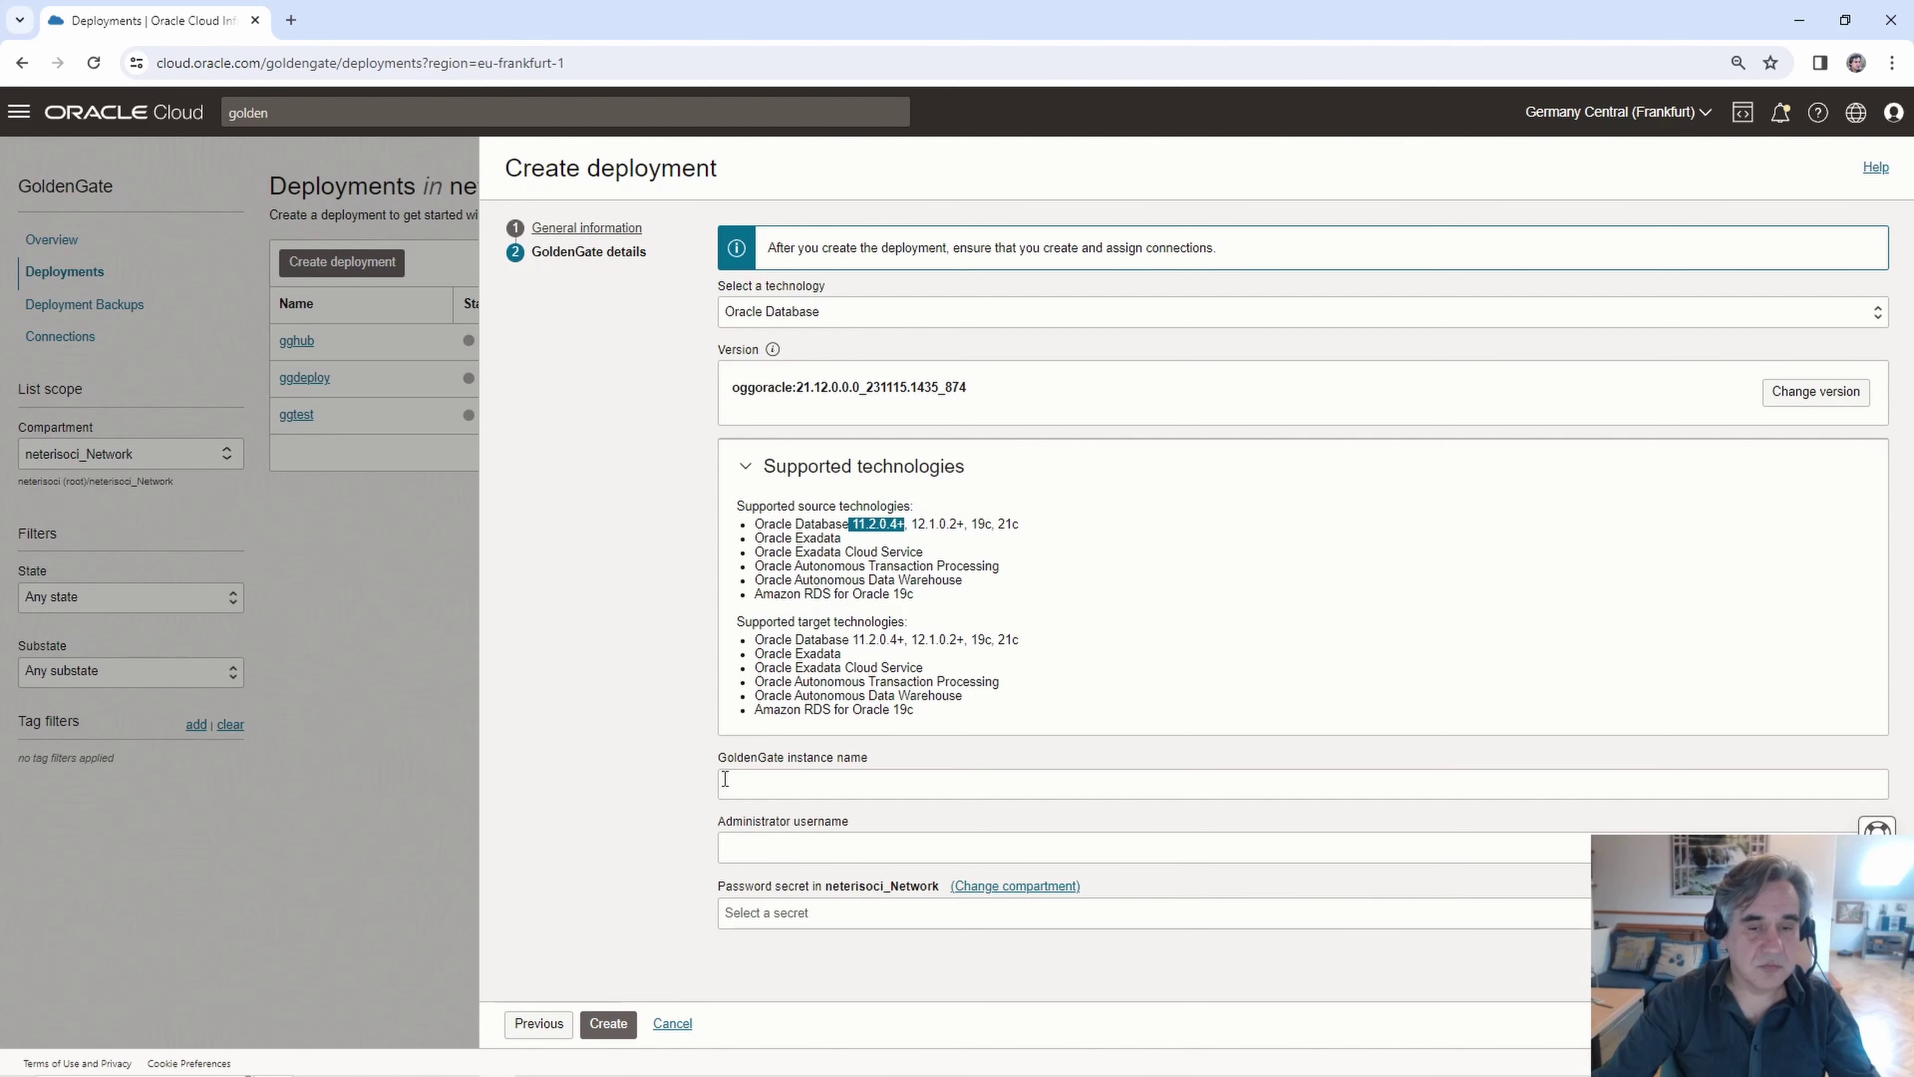
Set the GoldenGate instance name to ggservices and the administrator username to oggamin
{"action": "left_click", "coordinate": [787, 781]}
{"action": "type", "text": "gg"}
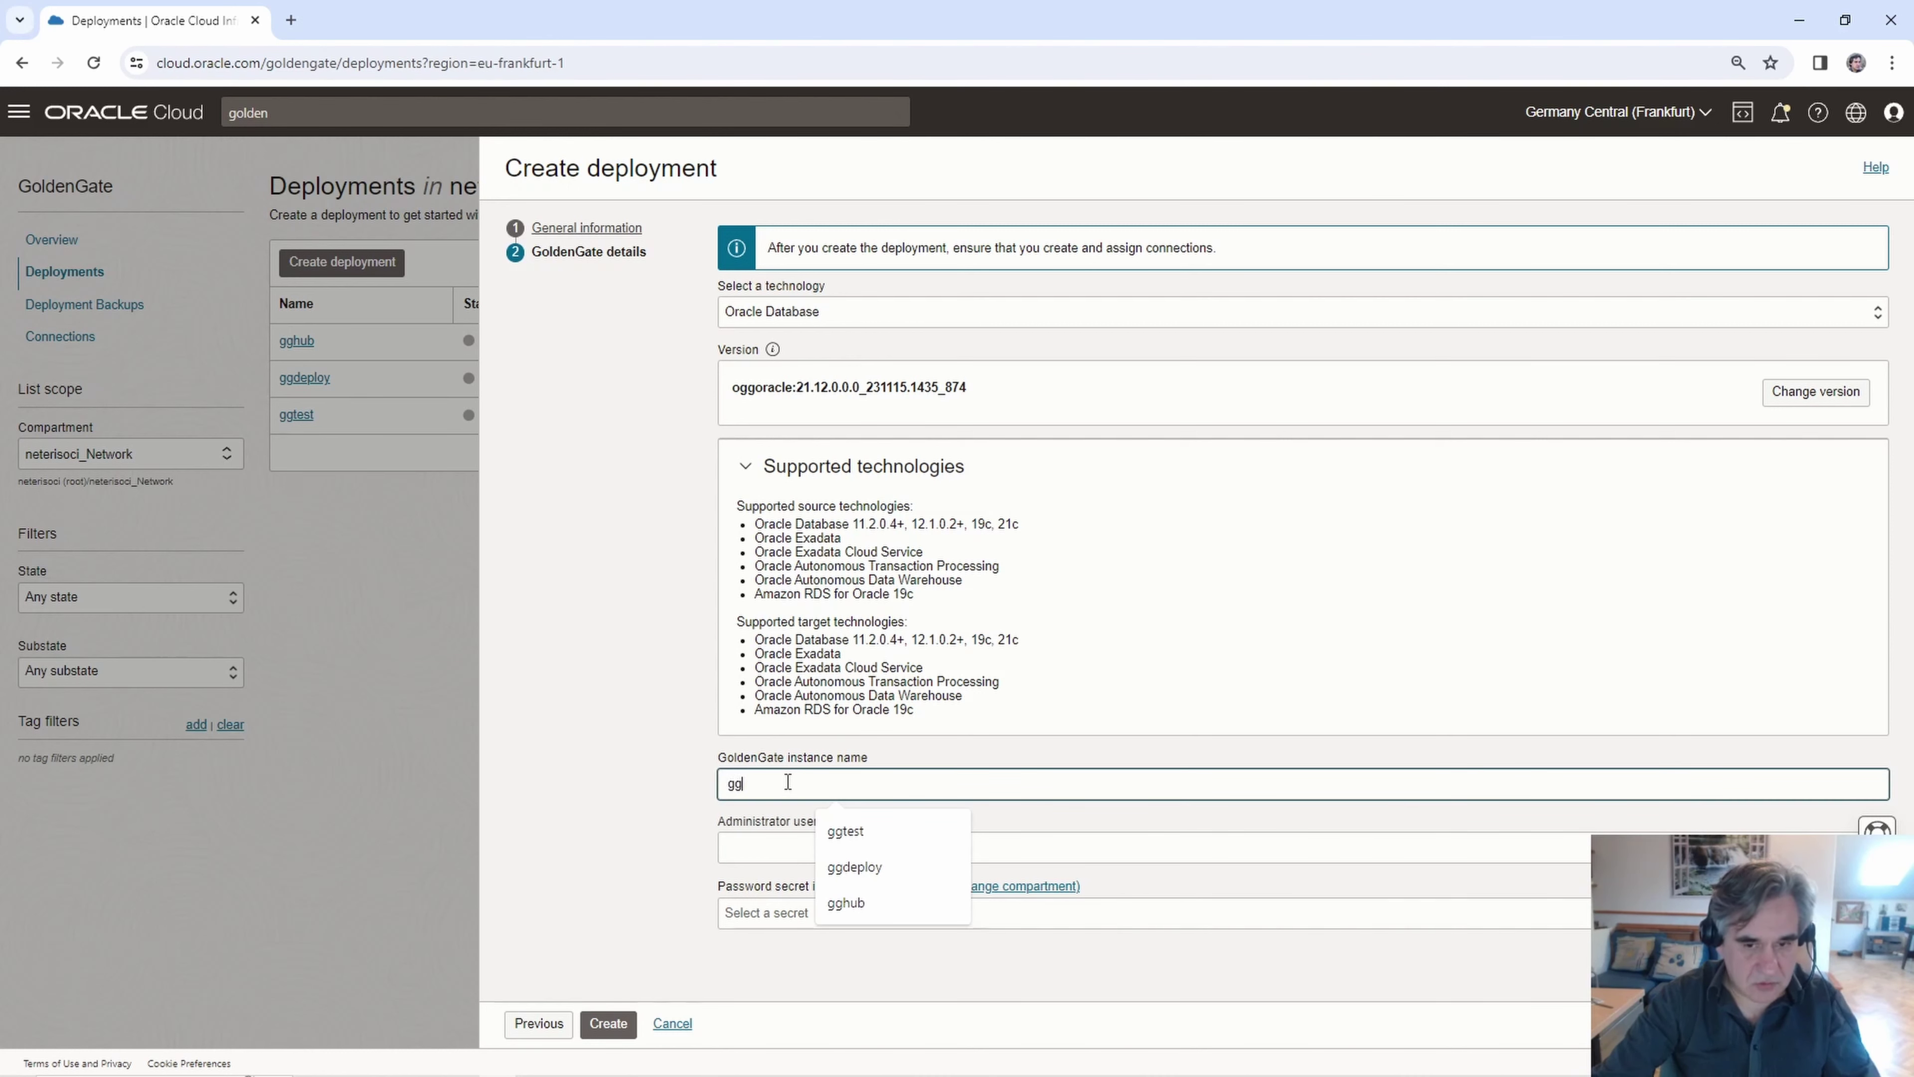
{"action": "type", "text": "ser"}
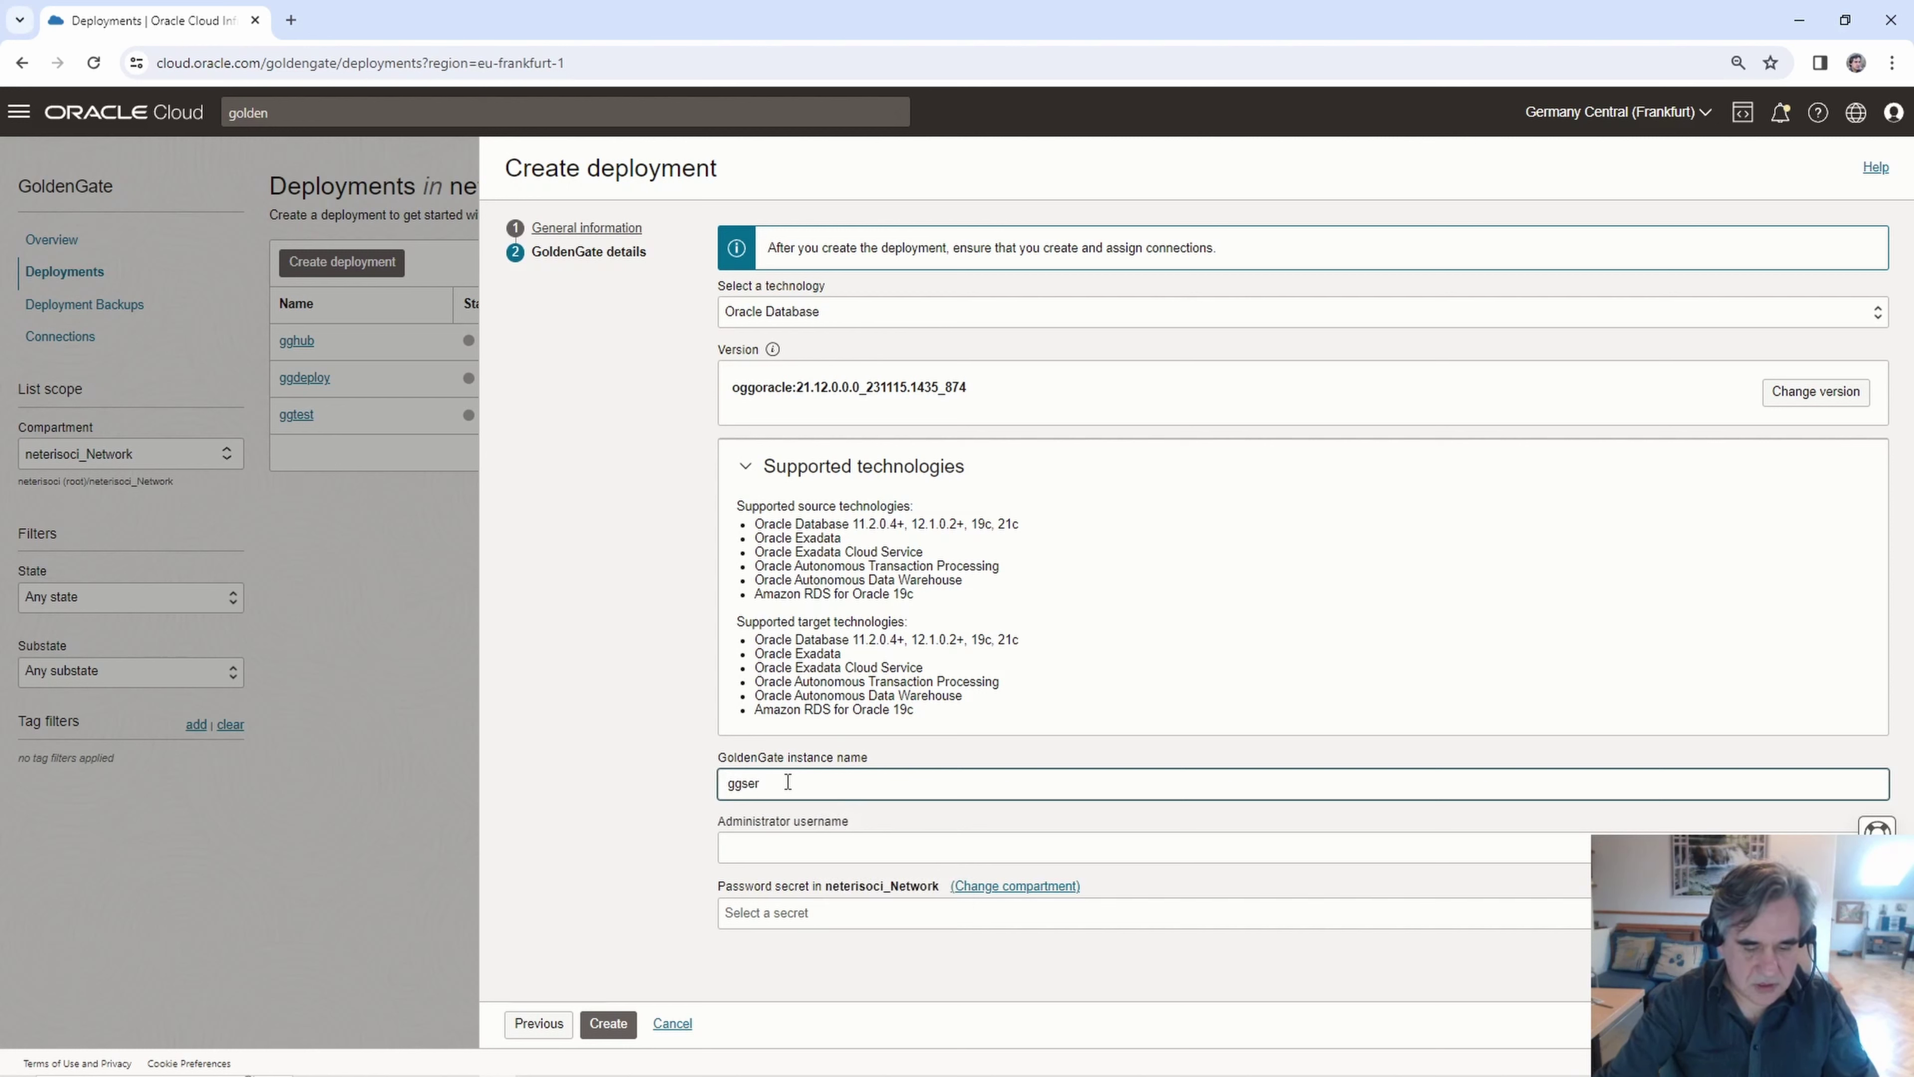
{"action": "type", "text": "vices"}
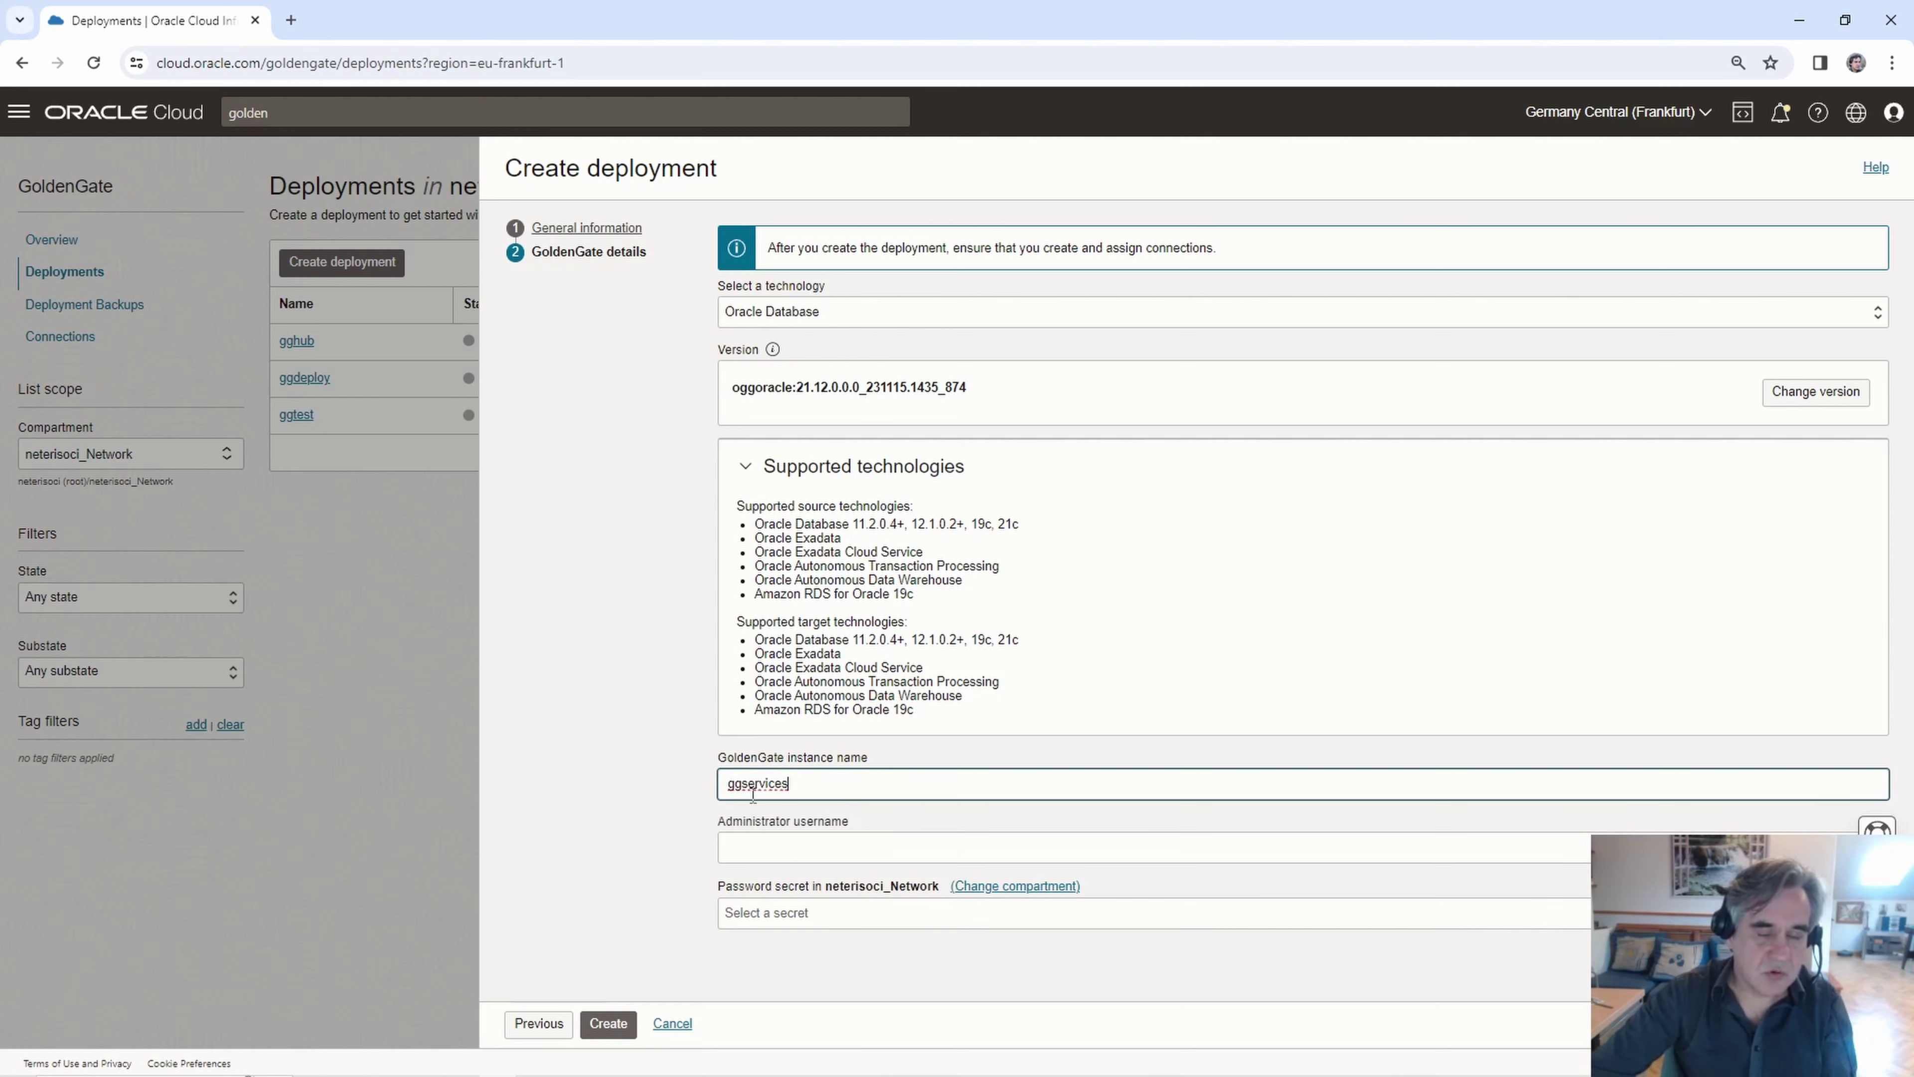
{"action": "left_click", "coordinate": [767, 855]}
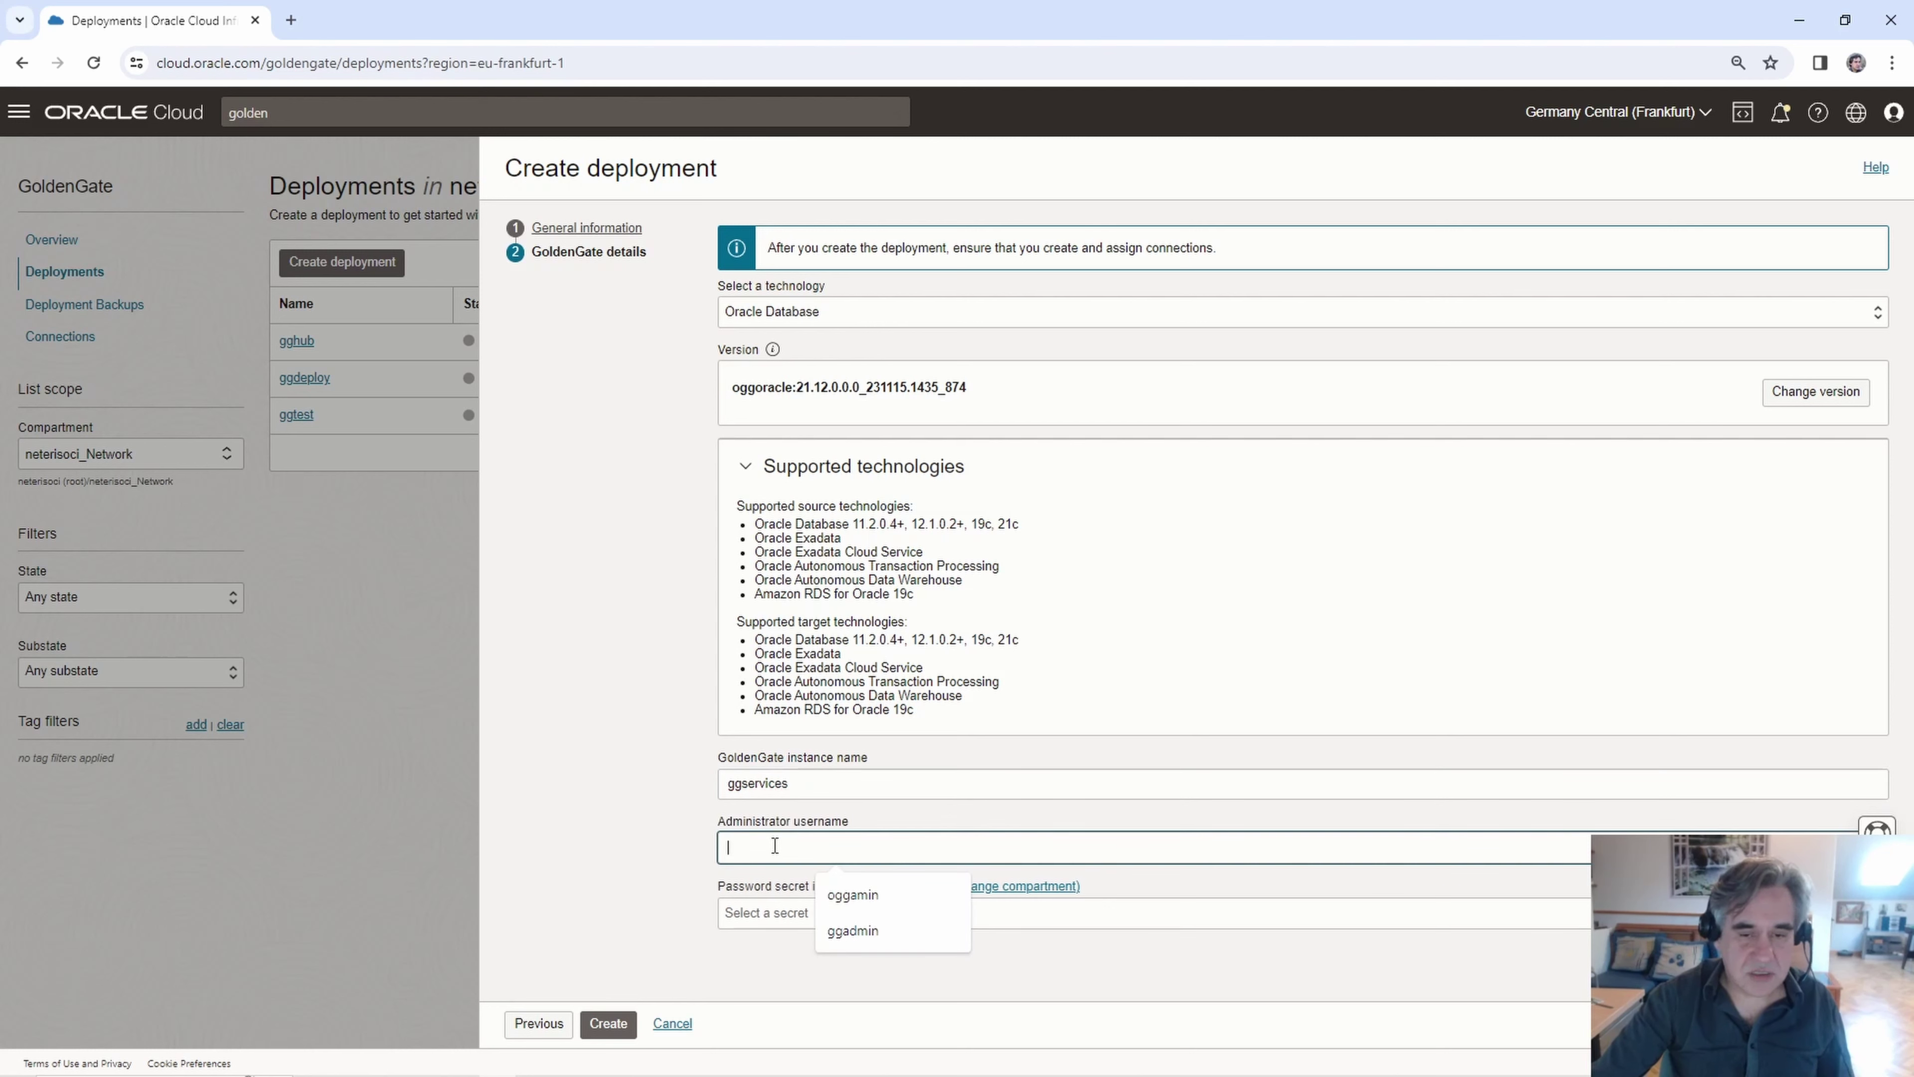
{"action": "left_click", "coordinate": [853, 894]}
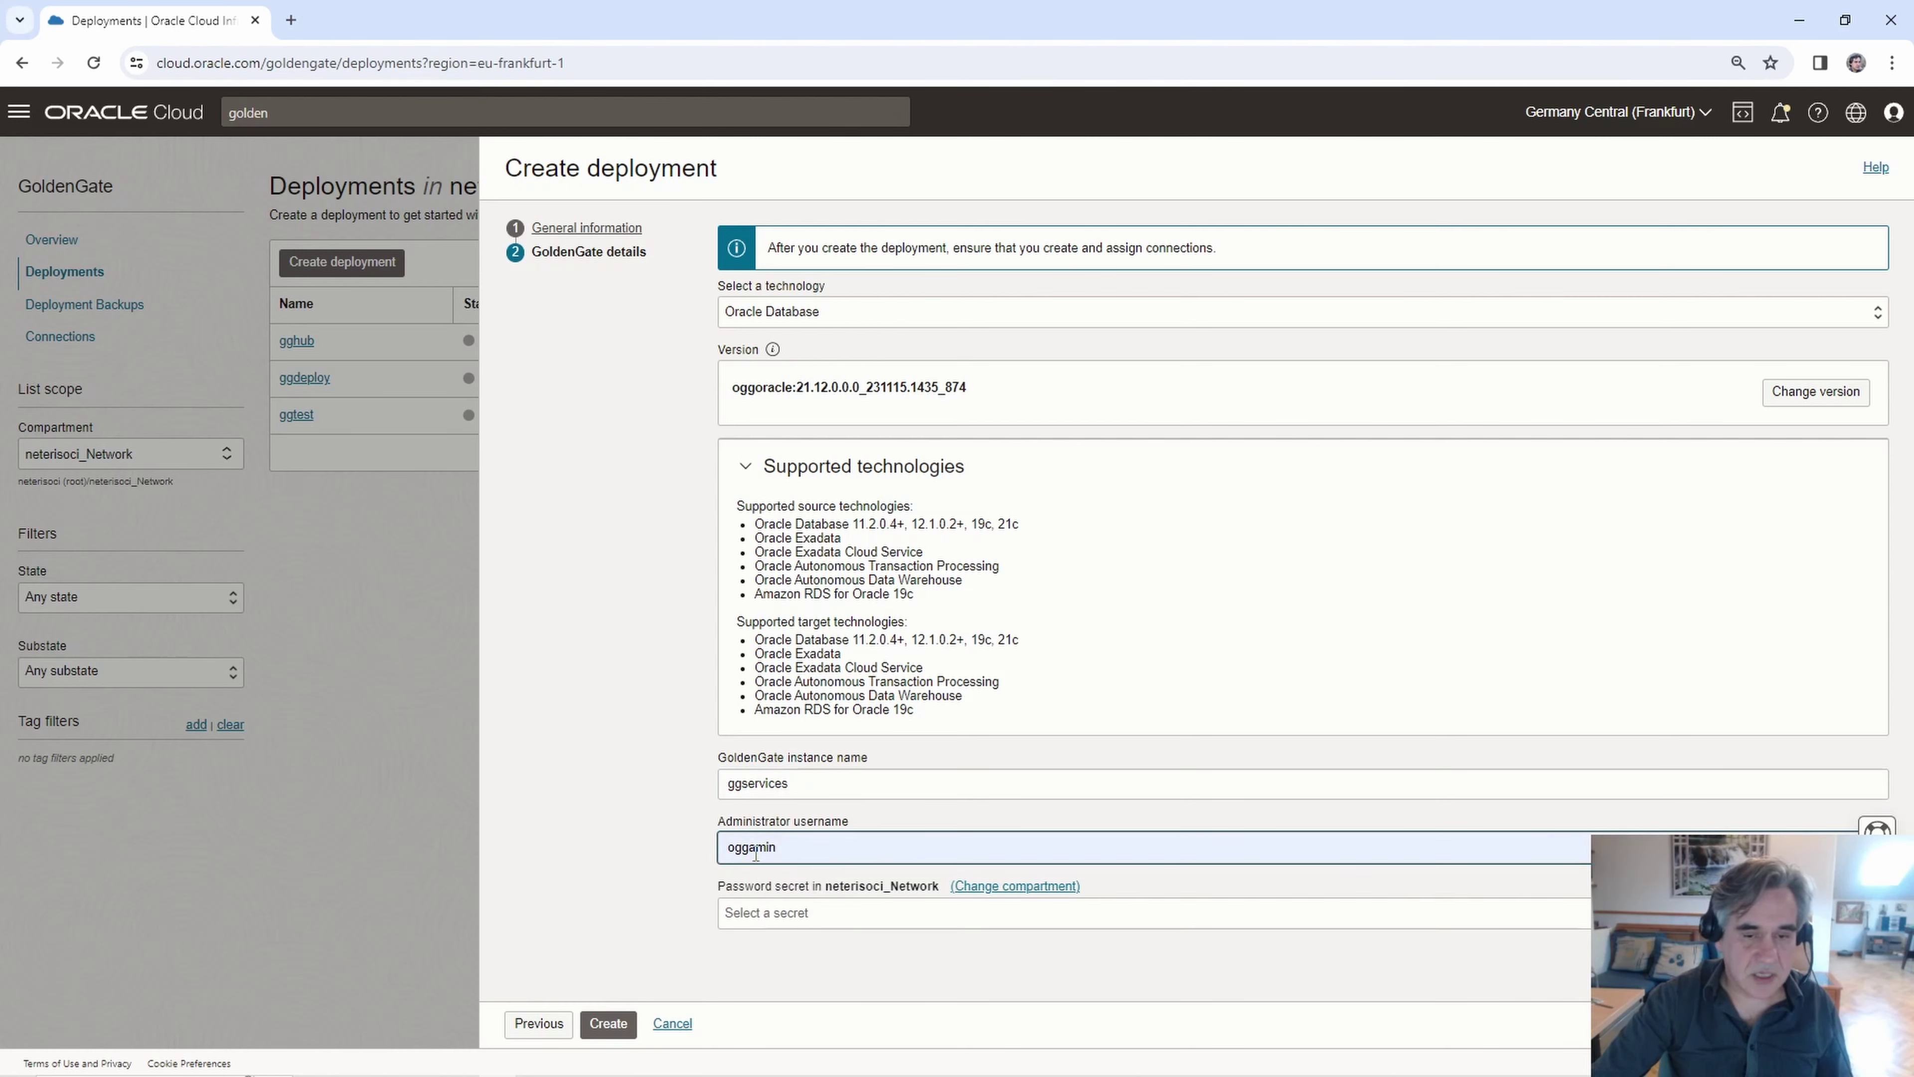
{"action": "left_click", "coordinate": [774, 855]}
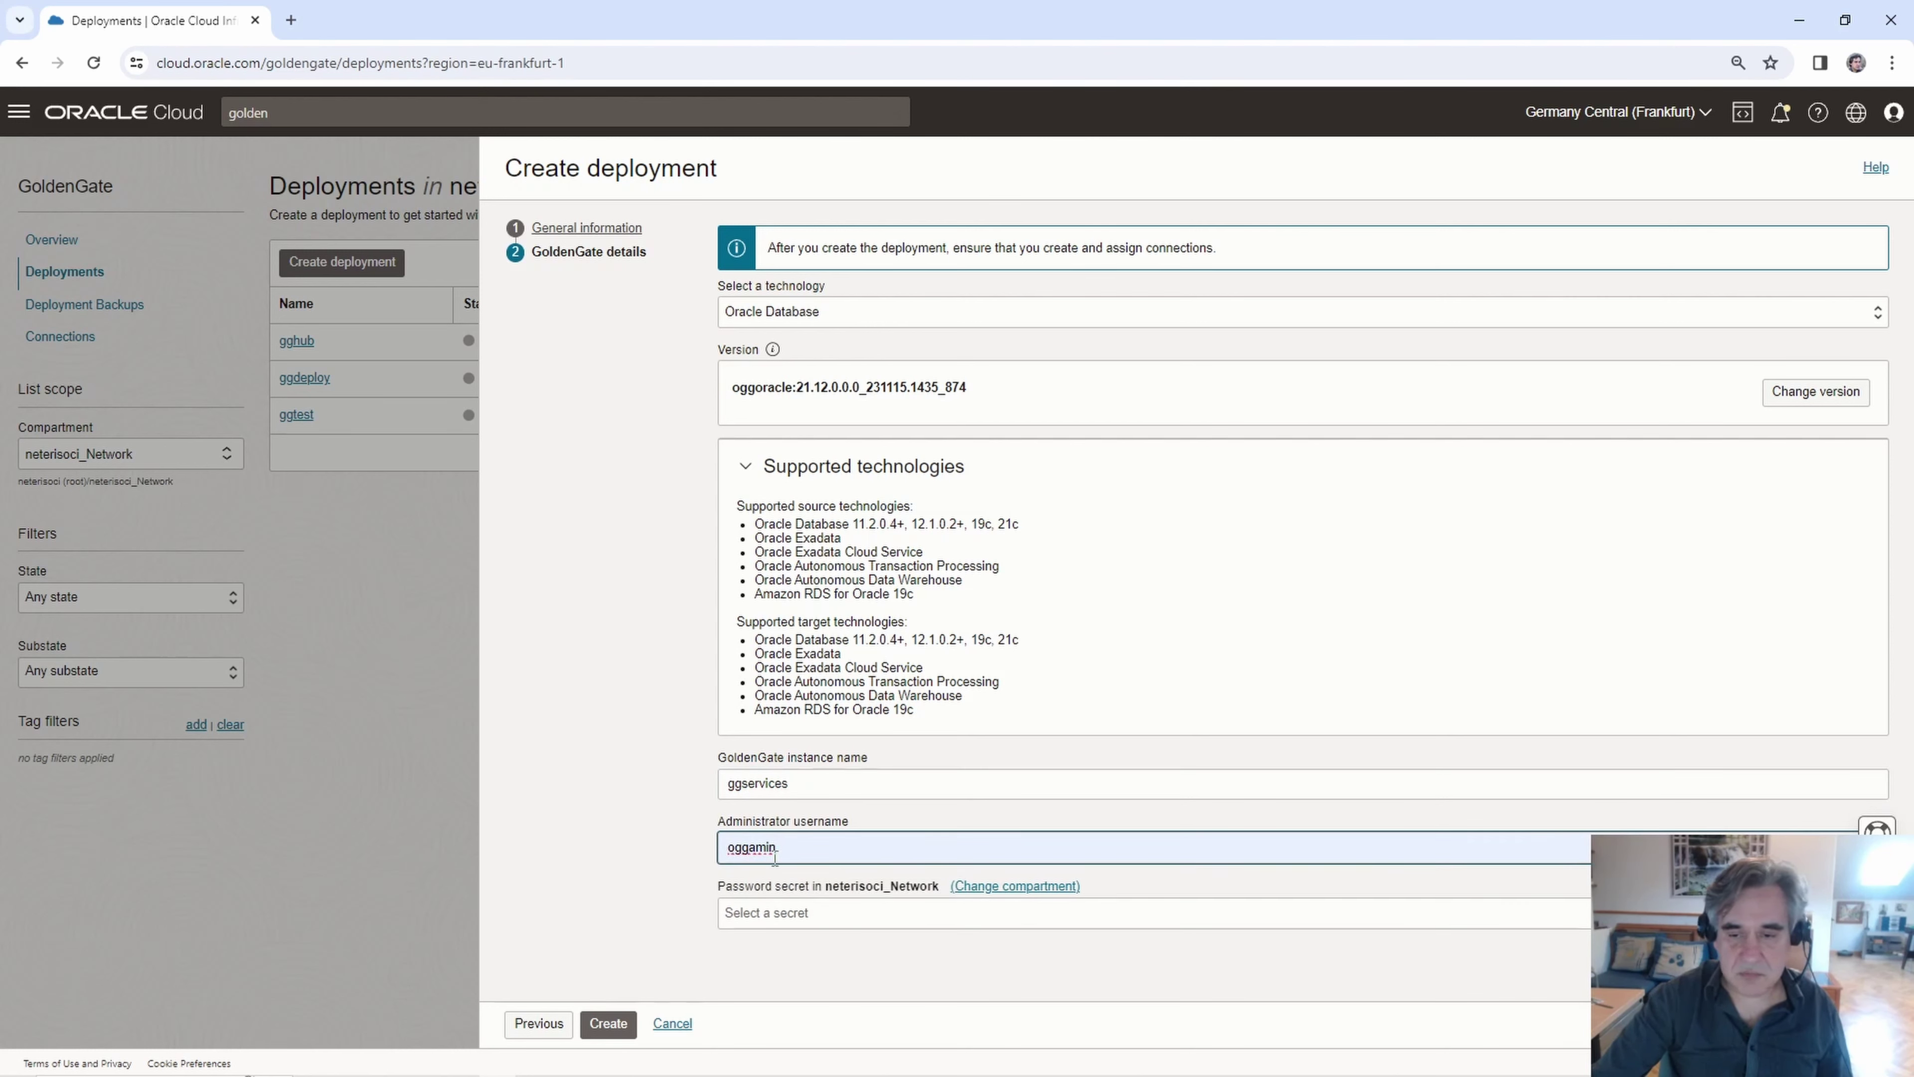
Select the admingg secret from the GG_Vault vault as the password secret and create the deployment
{"action": "left_click", "coordinate": [766, 914]}
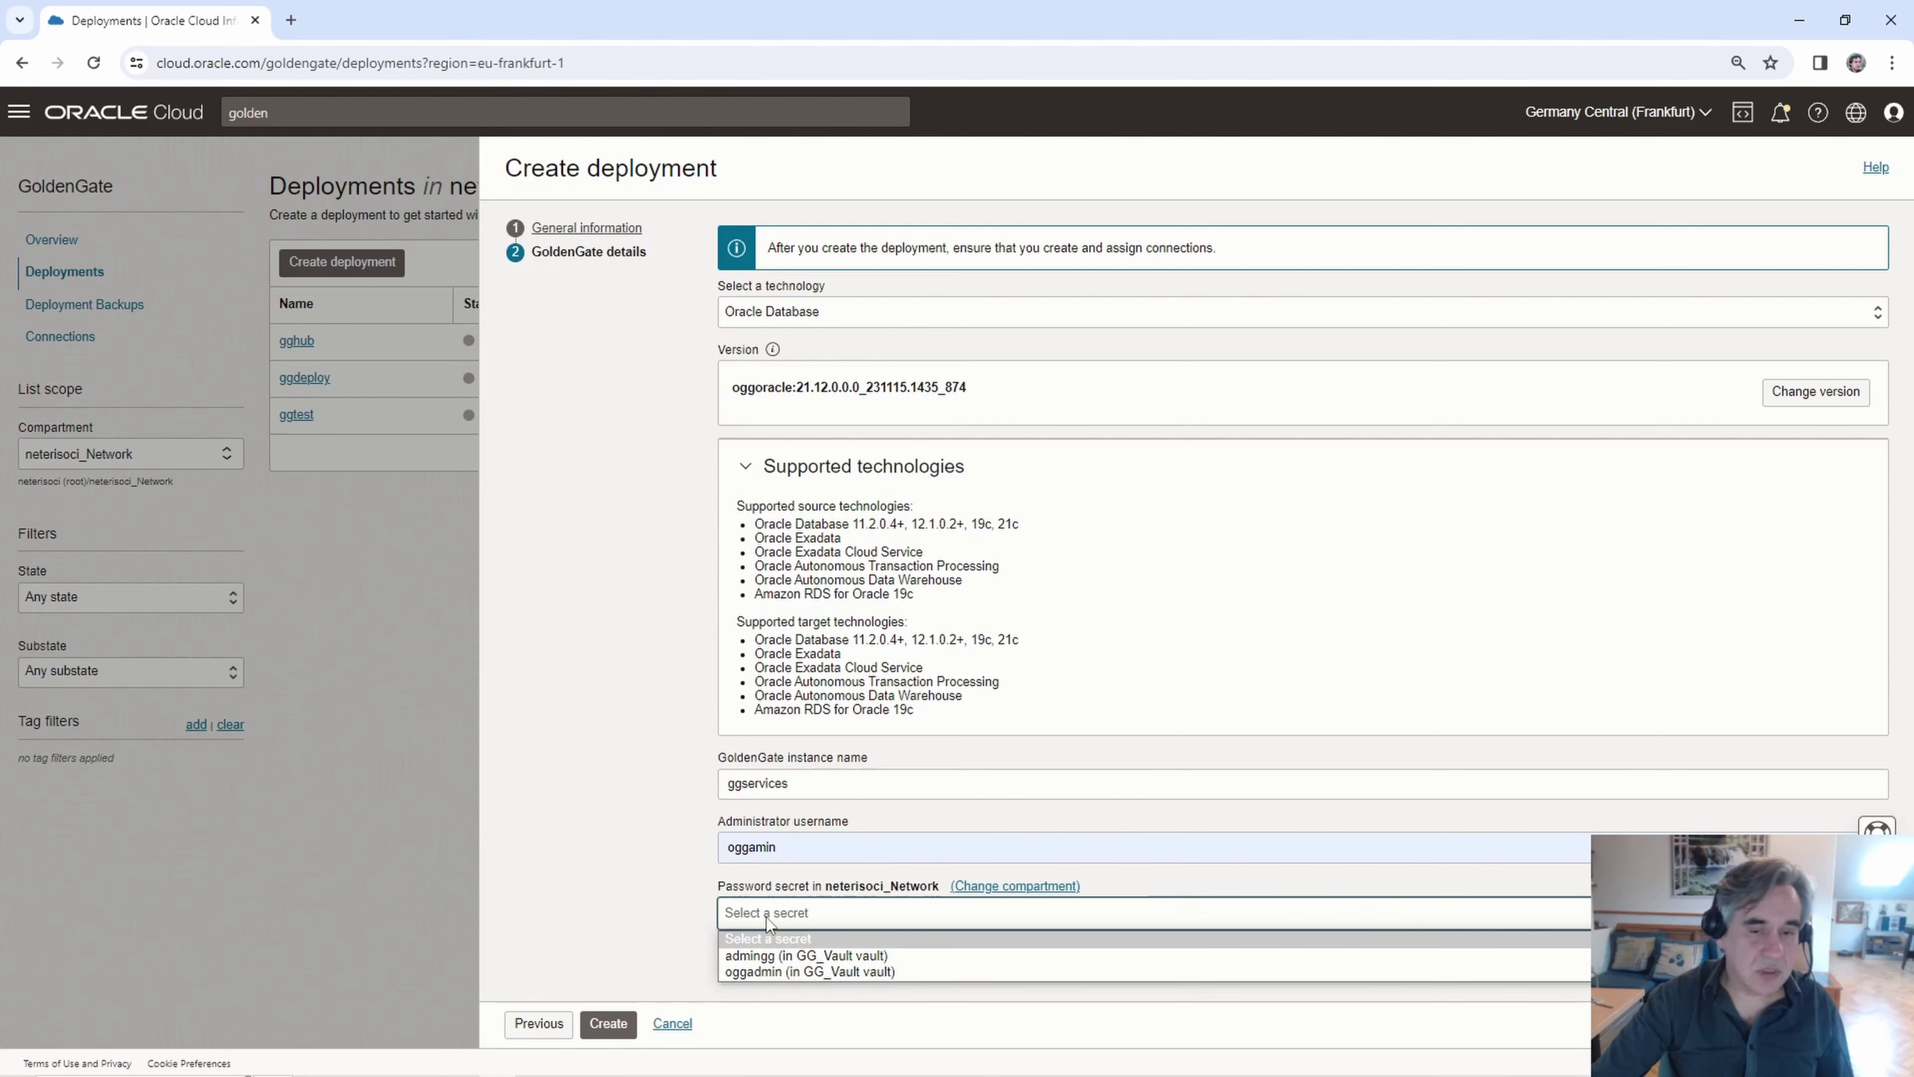
{"action": "left_click", "coordinate": [768, 956]}
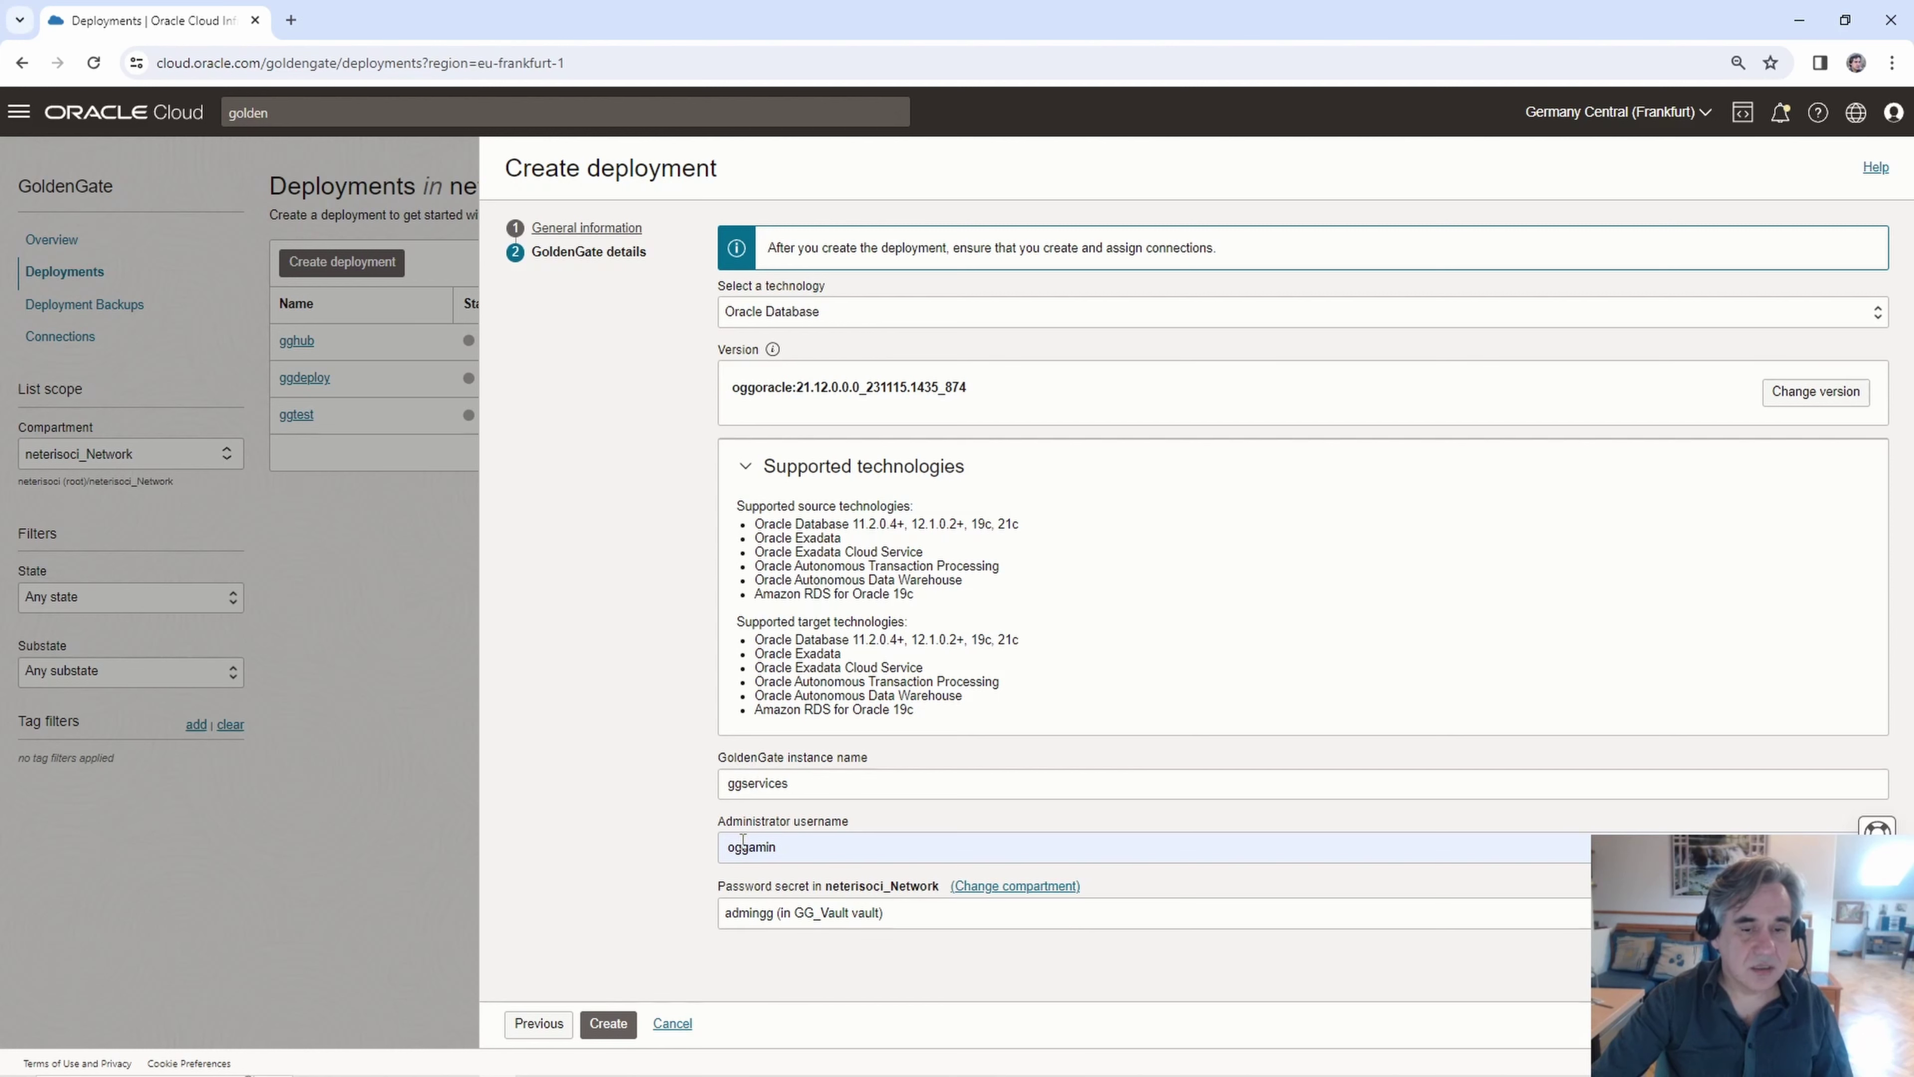
{"action": "left_click", "coordinate": [608, 1025]}
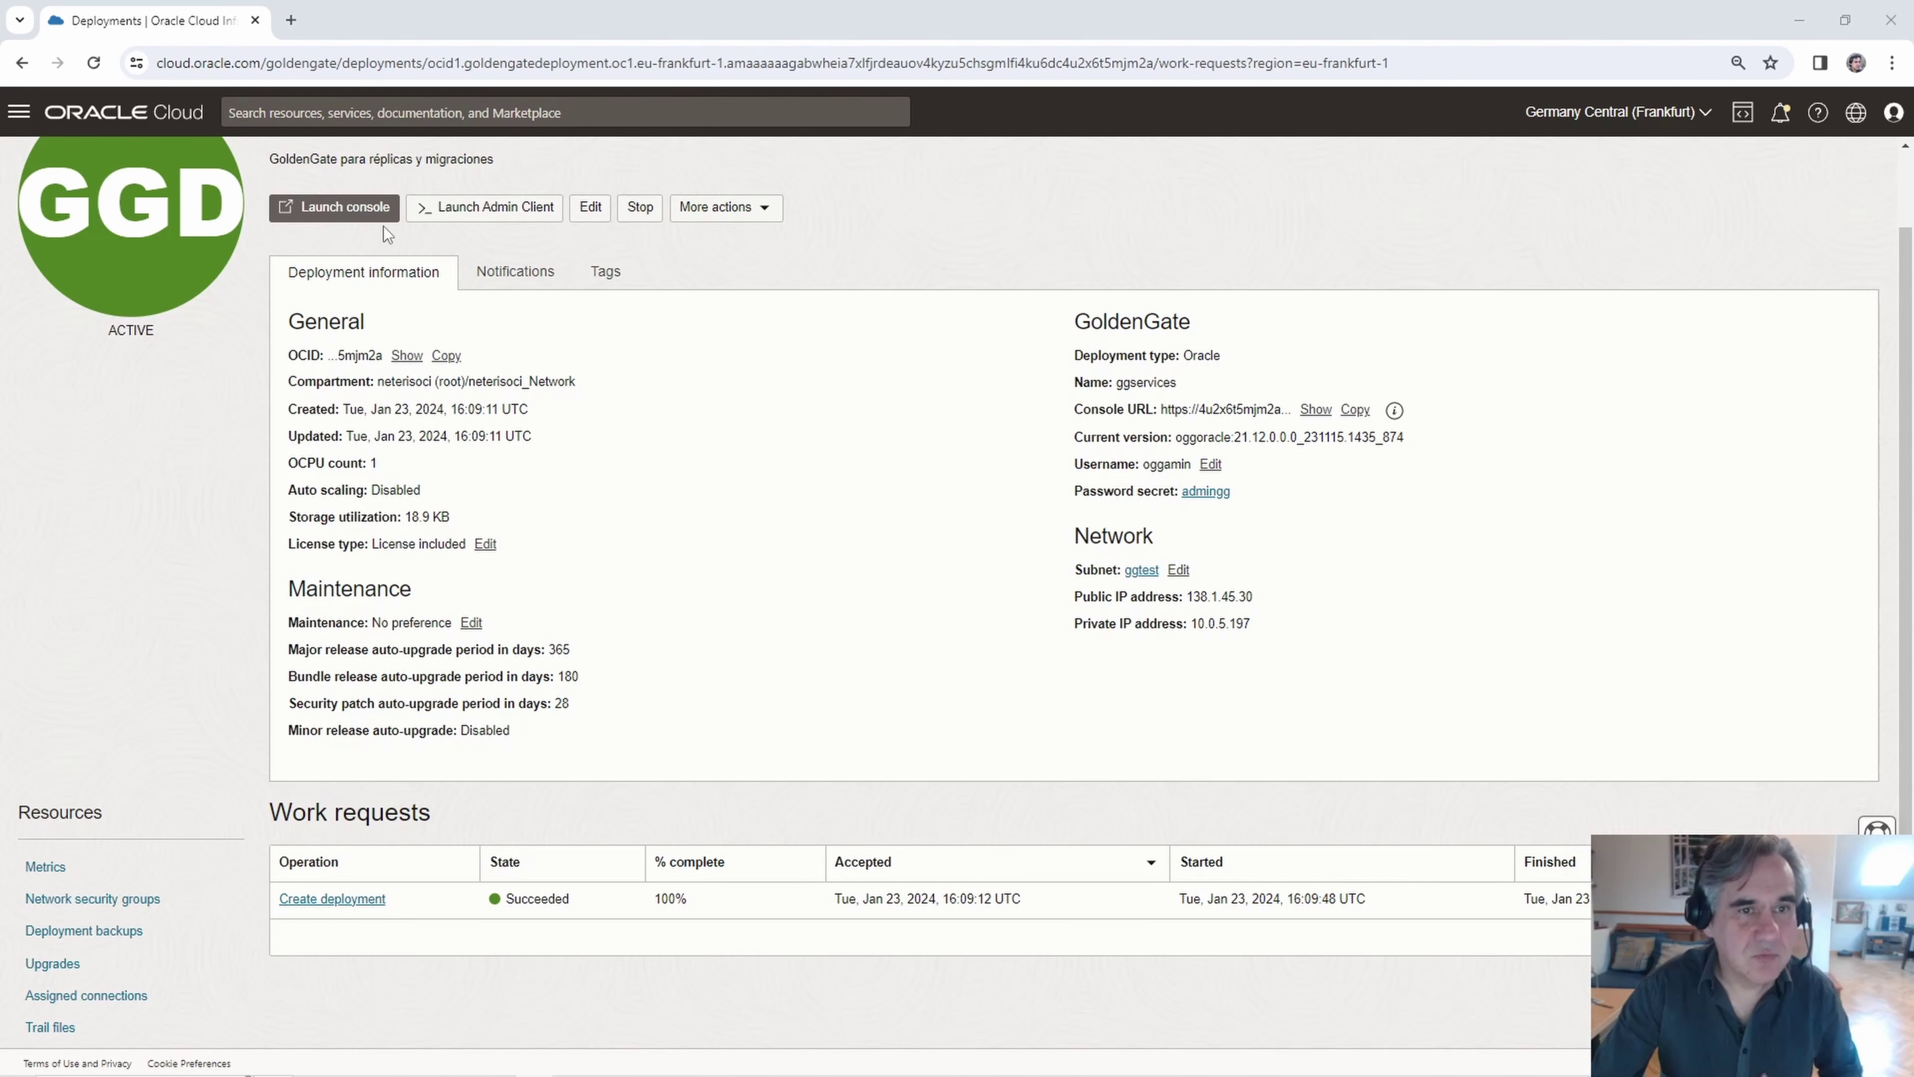
Review the ggservices deployment's metrics charts and its deployment information
{"action": "scroll", "coordinate": [521, 456], "scroll_direction": "up", "scroll_amount": 1}
{"action": "scroll", "coordinate": [521, 456], "scroll_direction": "down", "scroll_amount": 1}
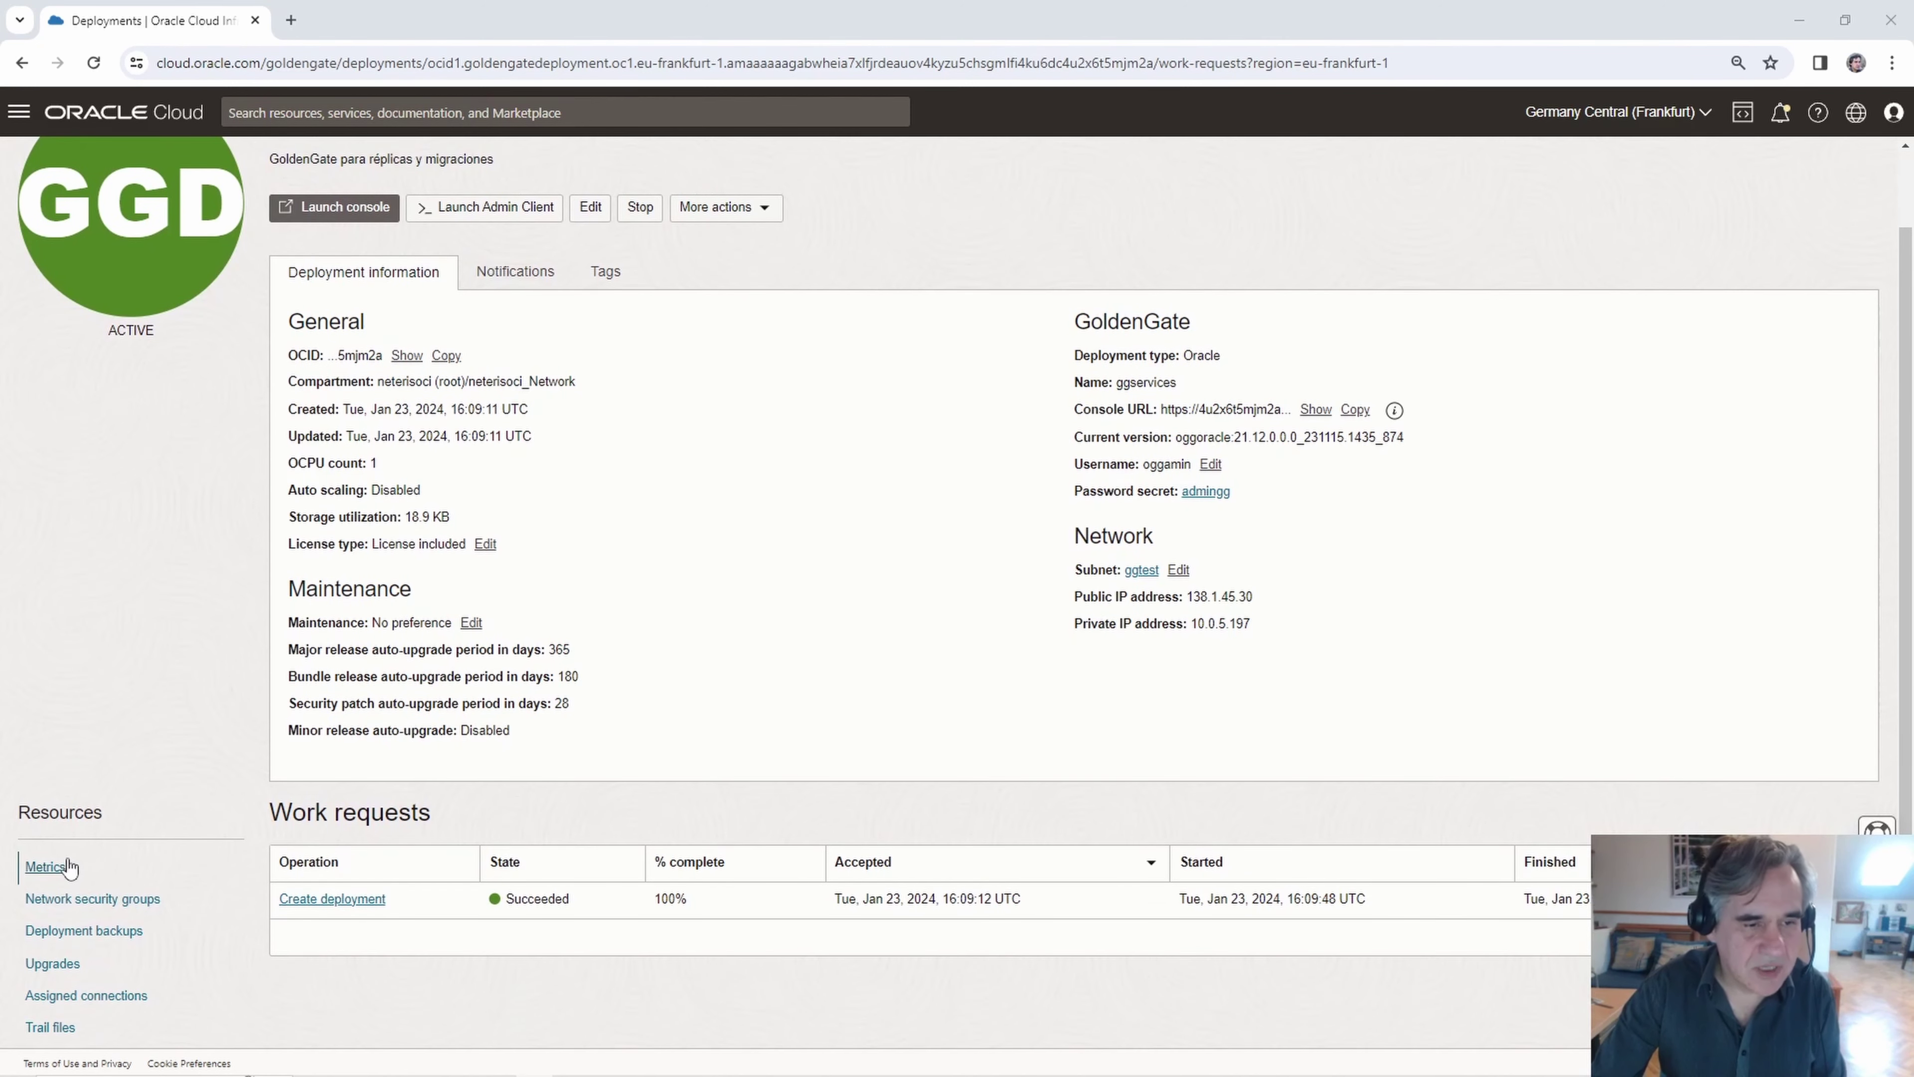
{"action": "left_click", "coordinate": [47, 867]}
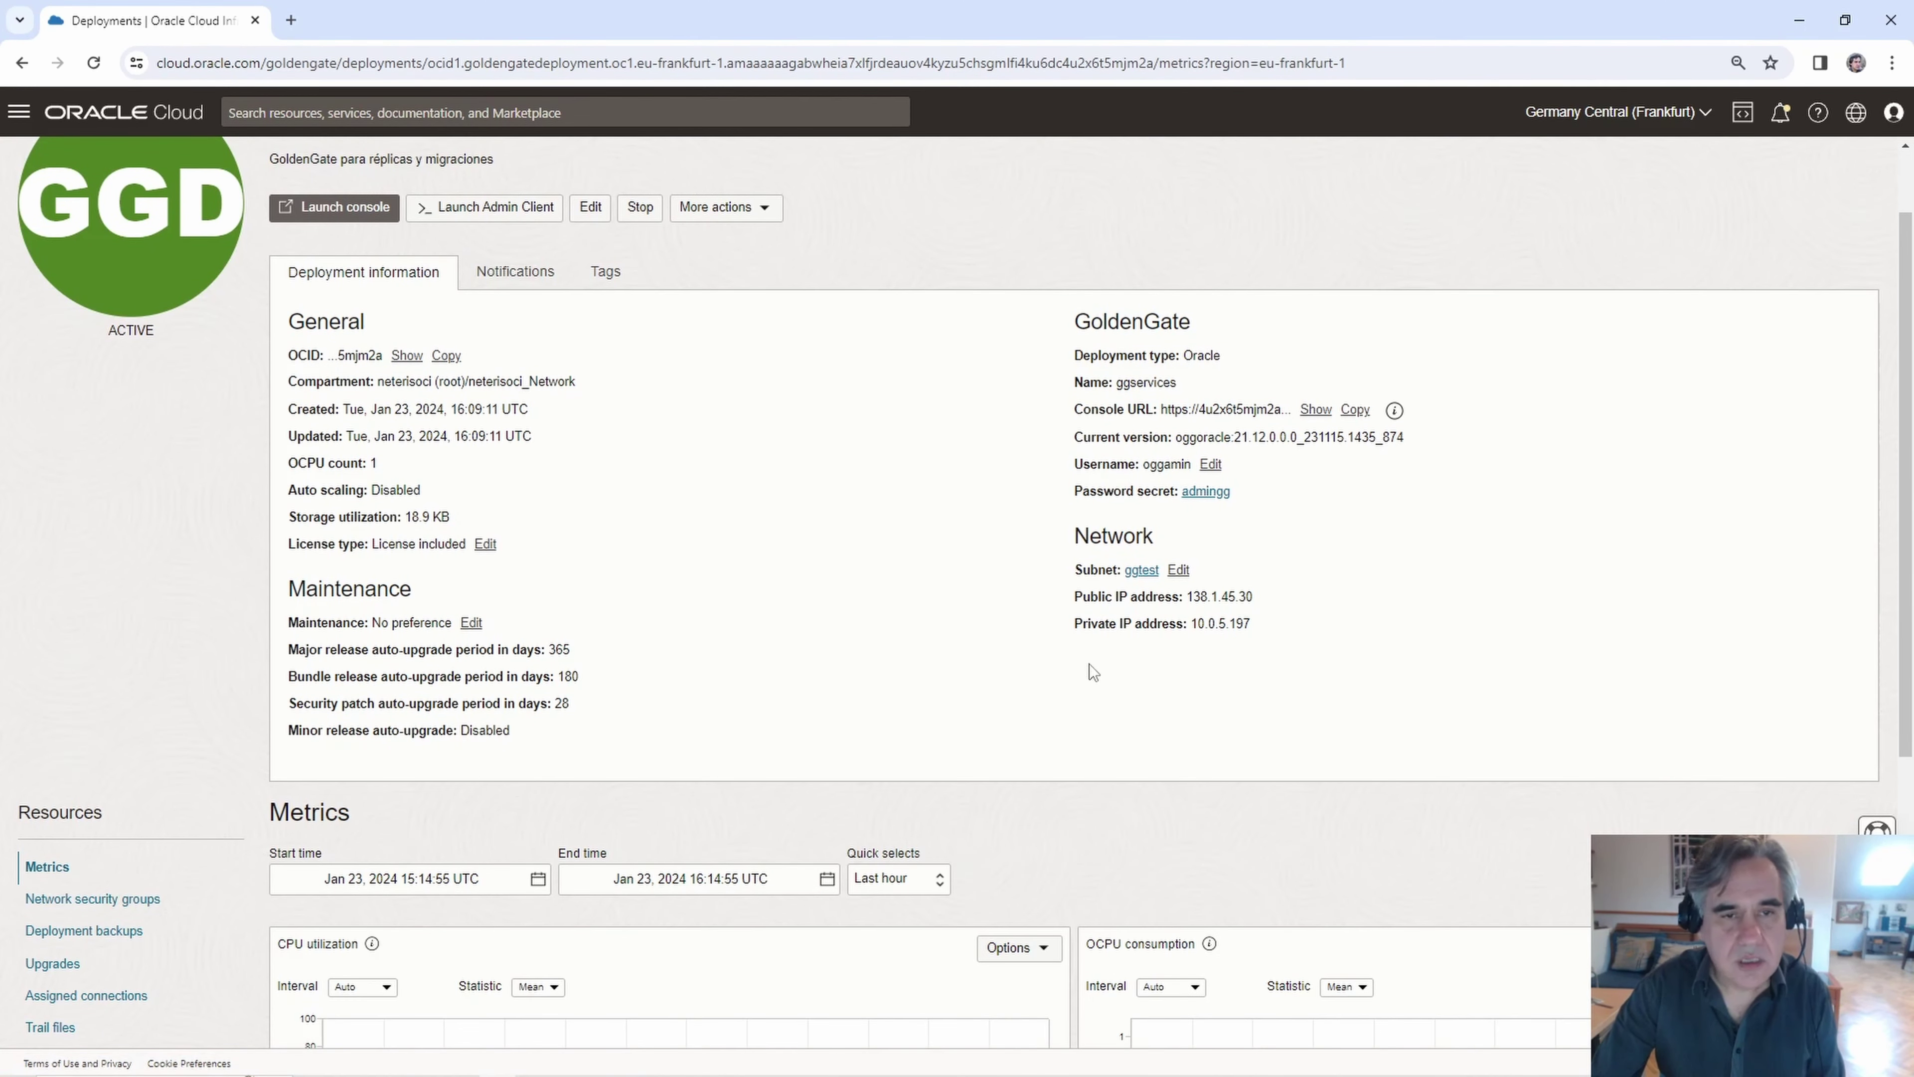
{"action": "scroll", "coordinate": [1092, 671], "scroll_direction": "down", "scroll_amount": 5}
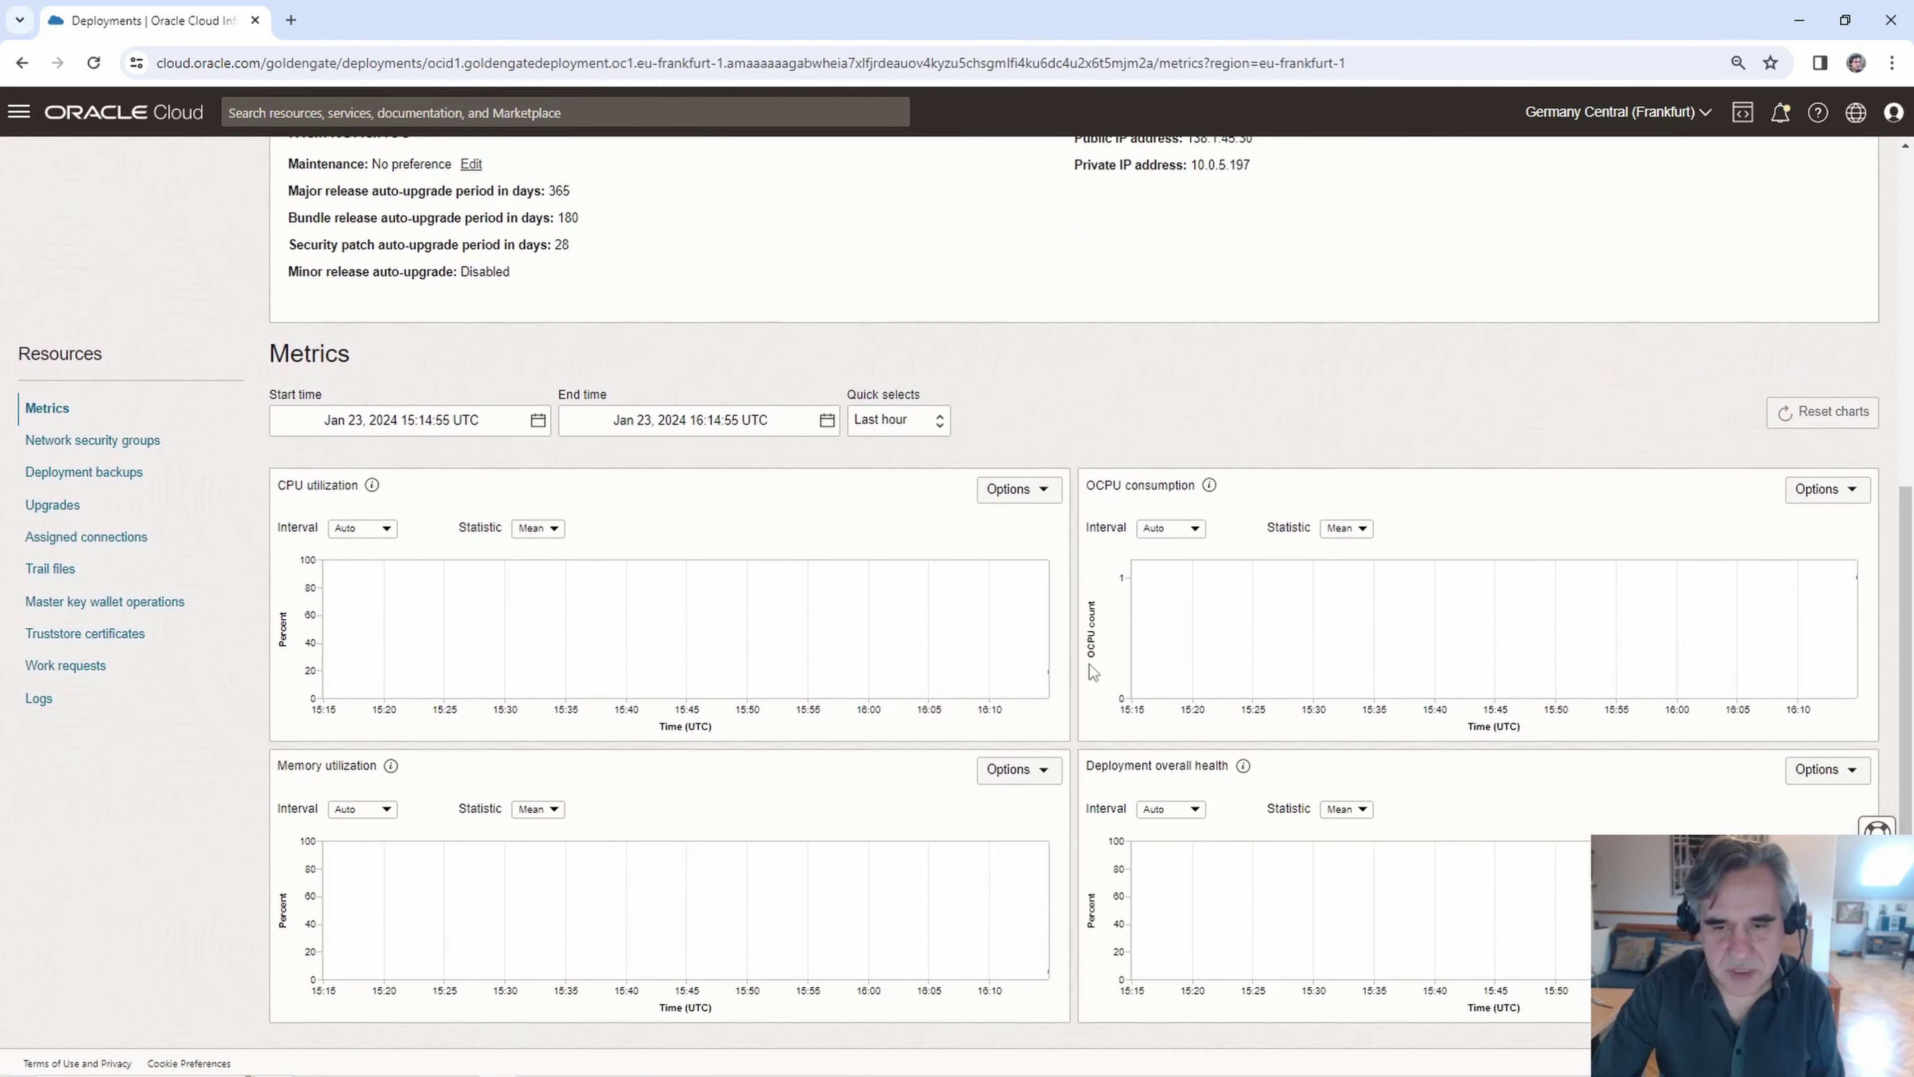
{"action": "scroll", "coordinate": [753, 701], "scroll_direction": "up", "scroll_amount": 2}
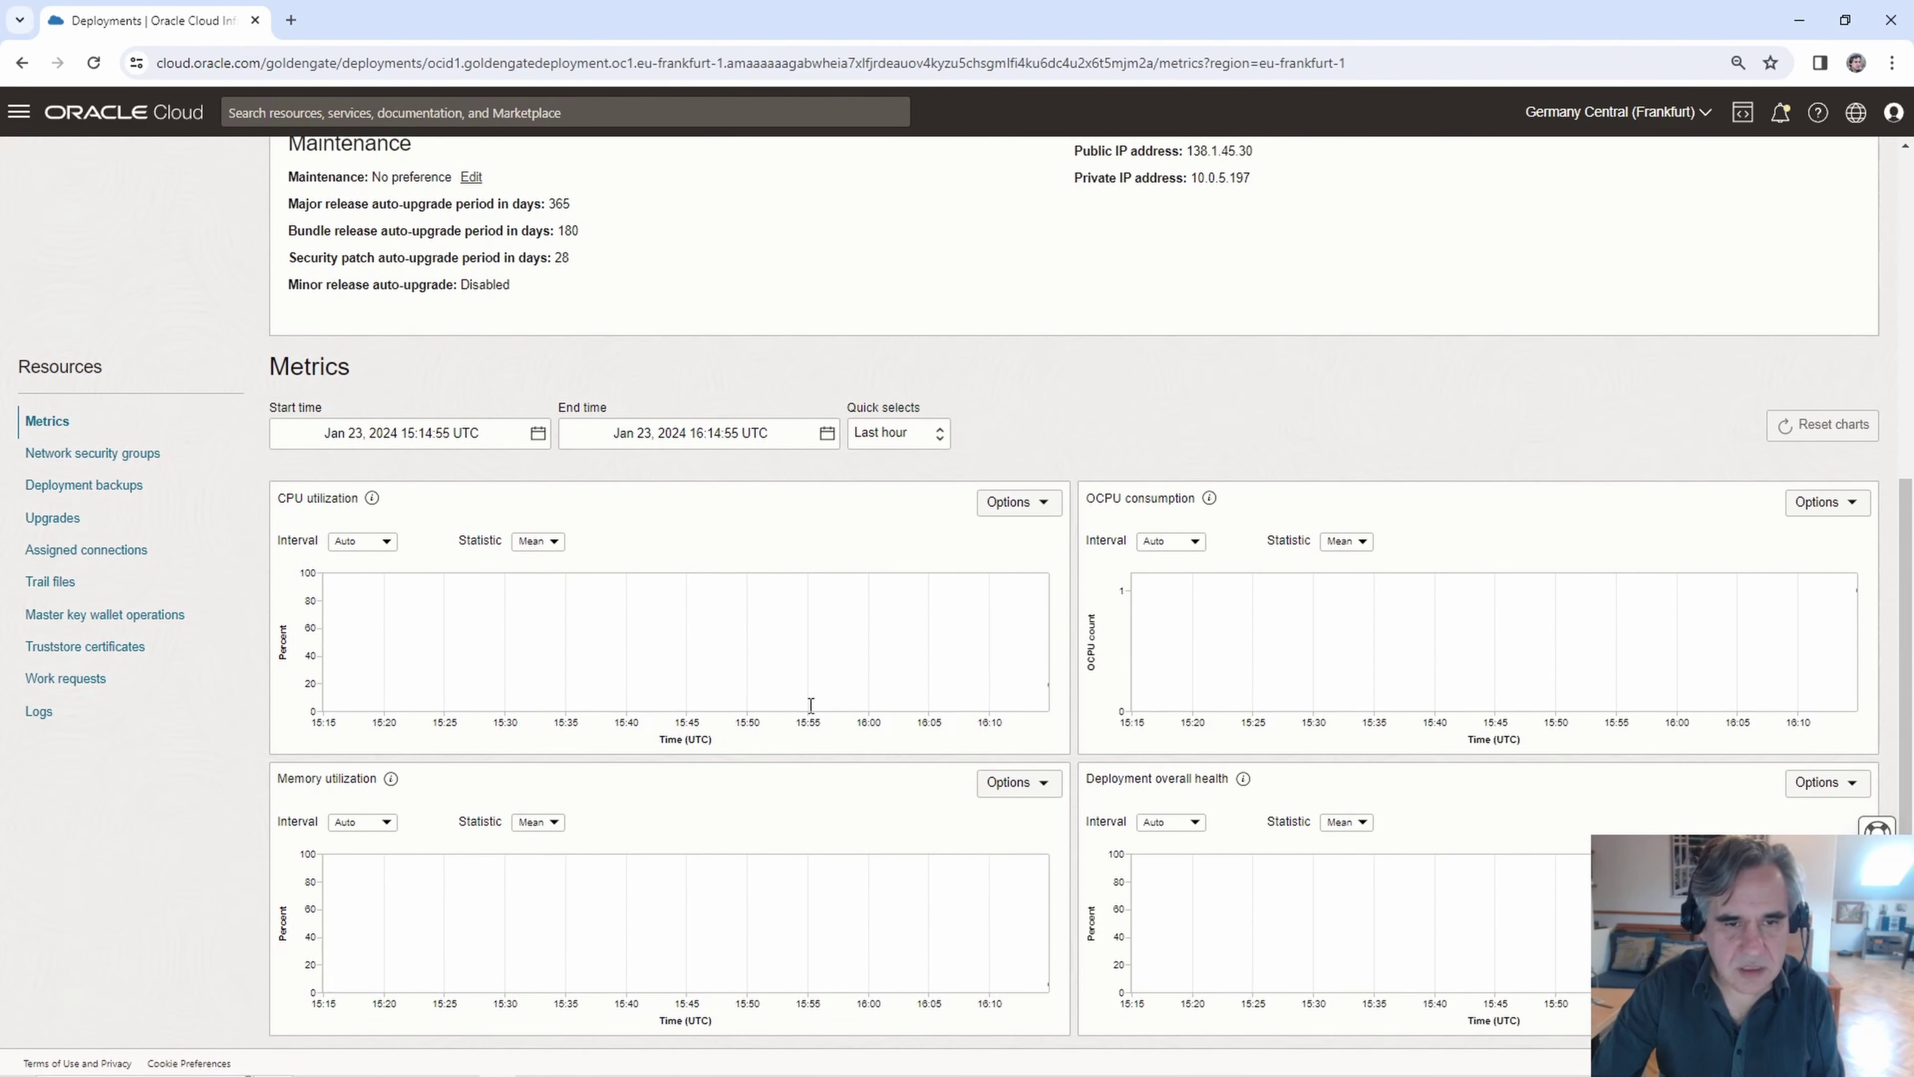
{"action": "scroll", "coordinate": [806, 711], "scroll_direction": "up", "scroll_amount": 4}
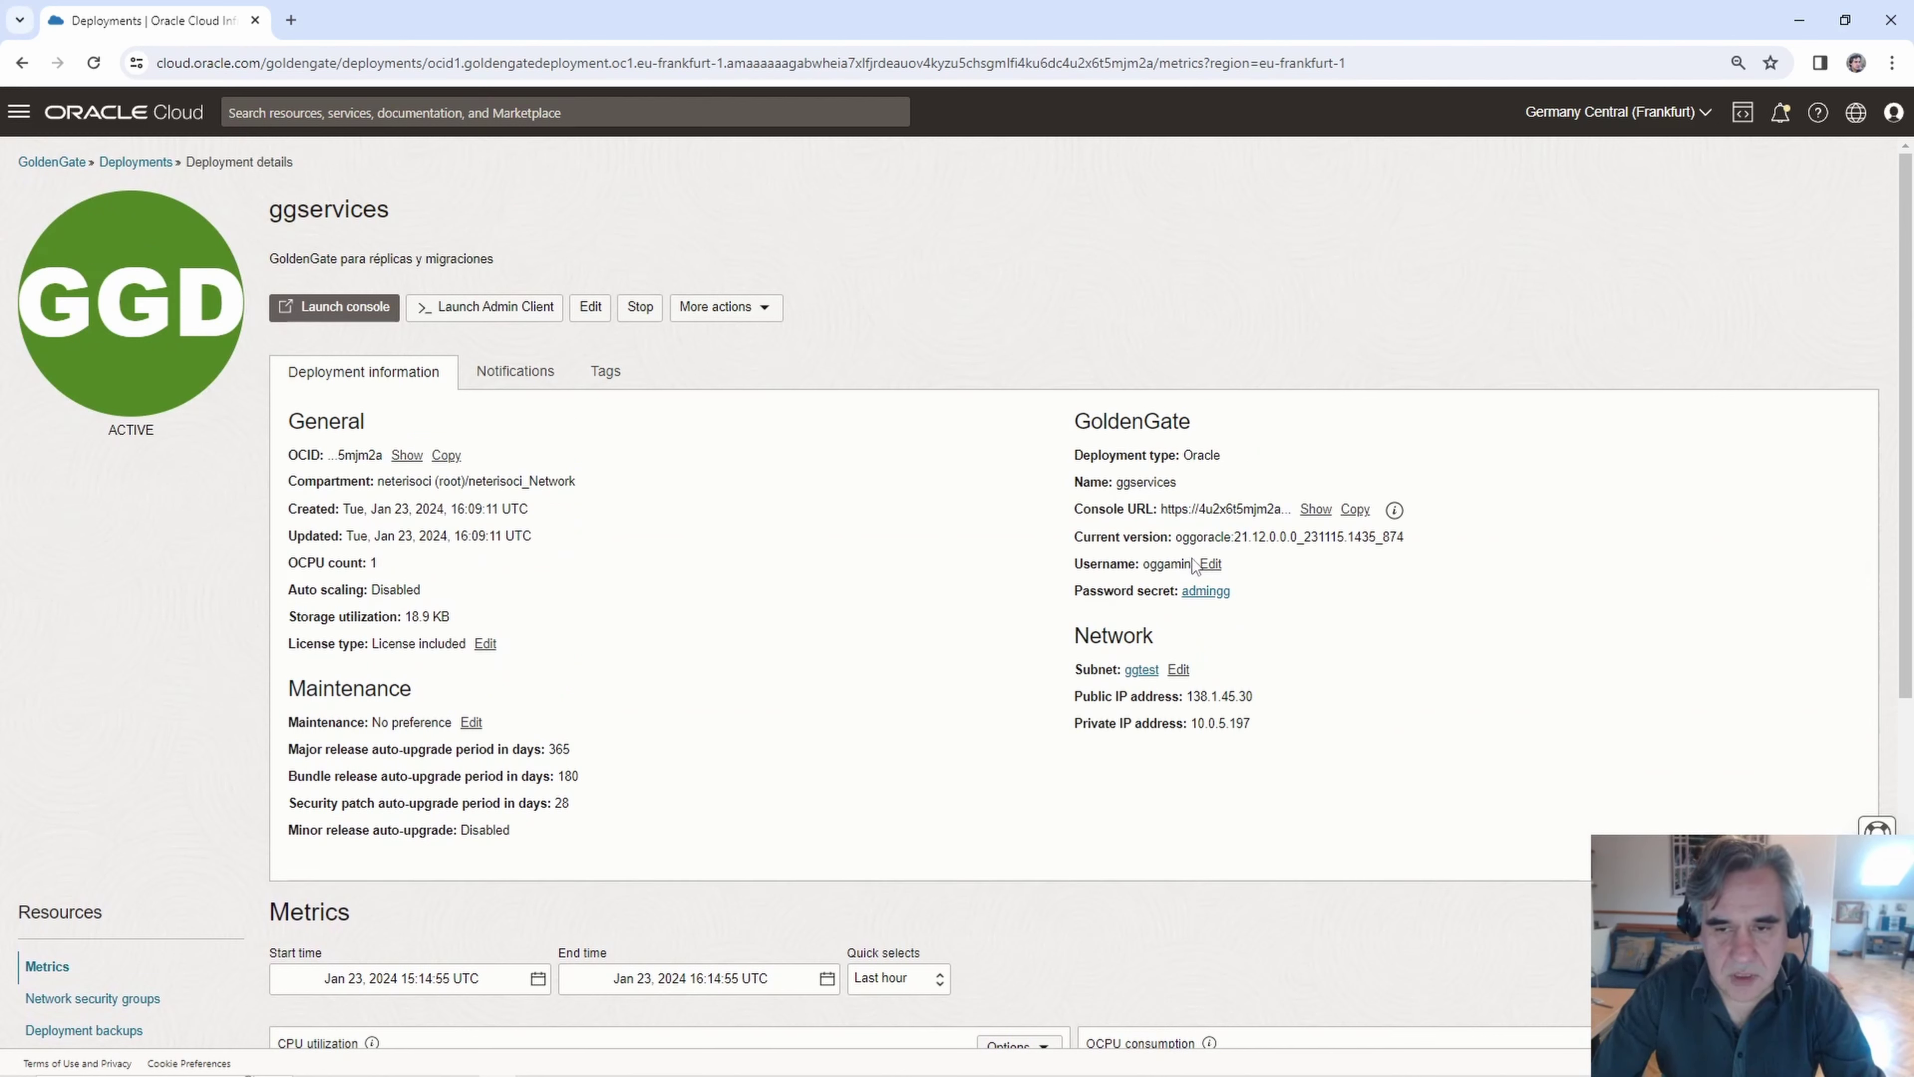
Copy the administrator username oggamin from the ggservices deployment information and launch the deployment's GoldenGate console
{"action": "left_click_drag", "start_coordinate": [1192, 564], "coordinate": [1143, 561]}
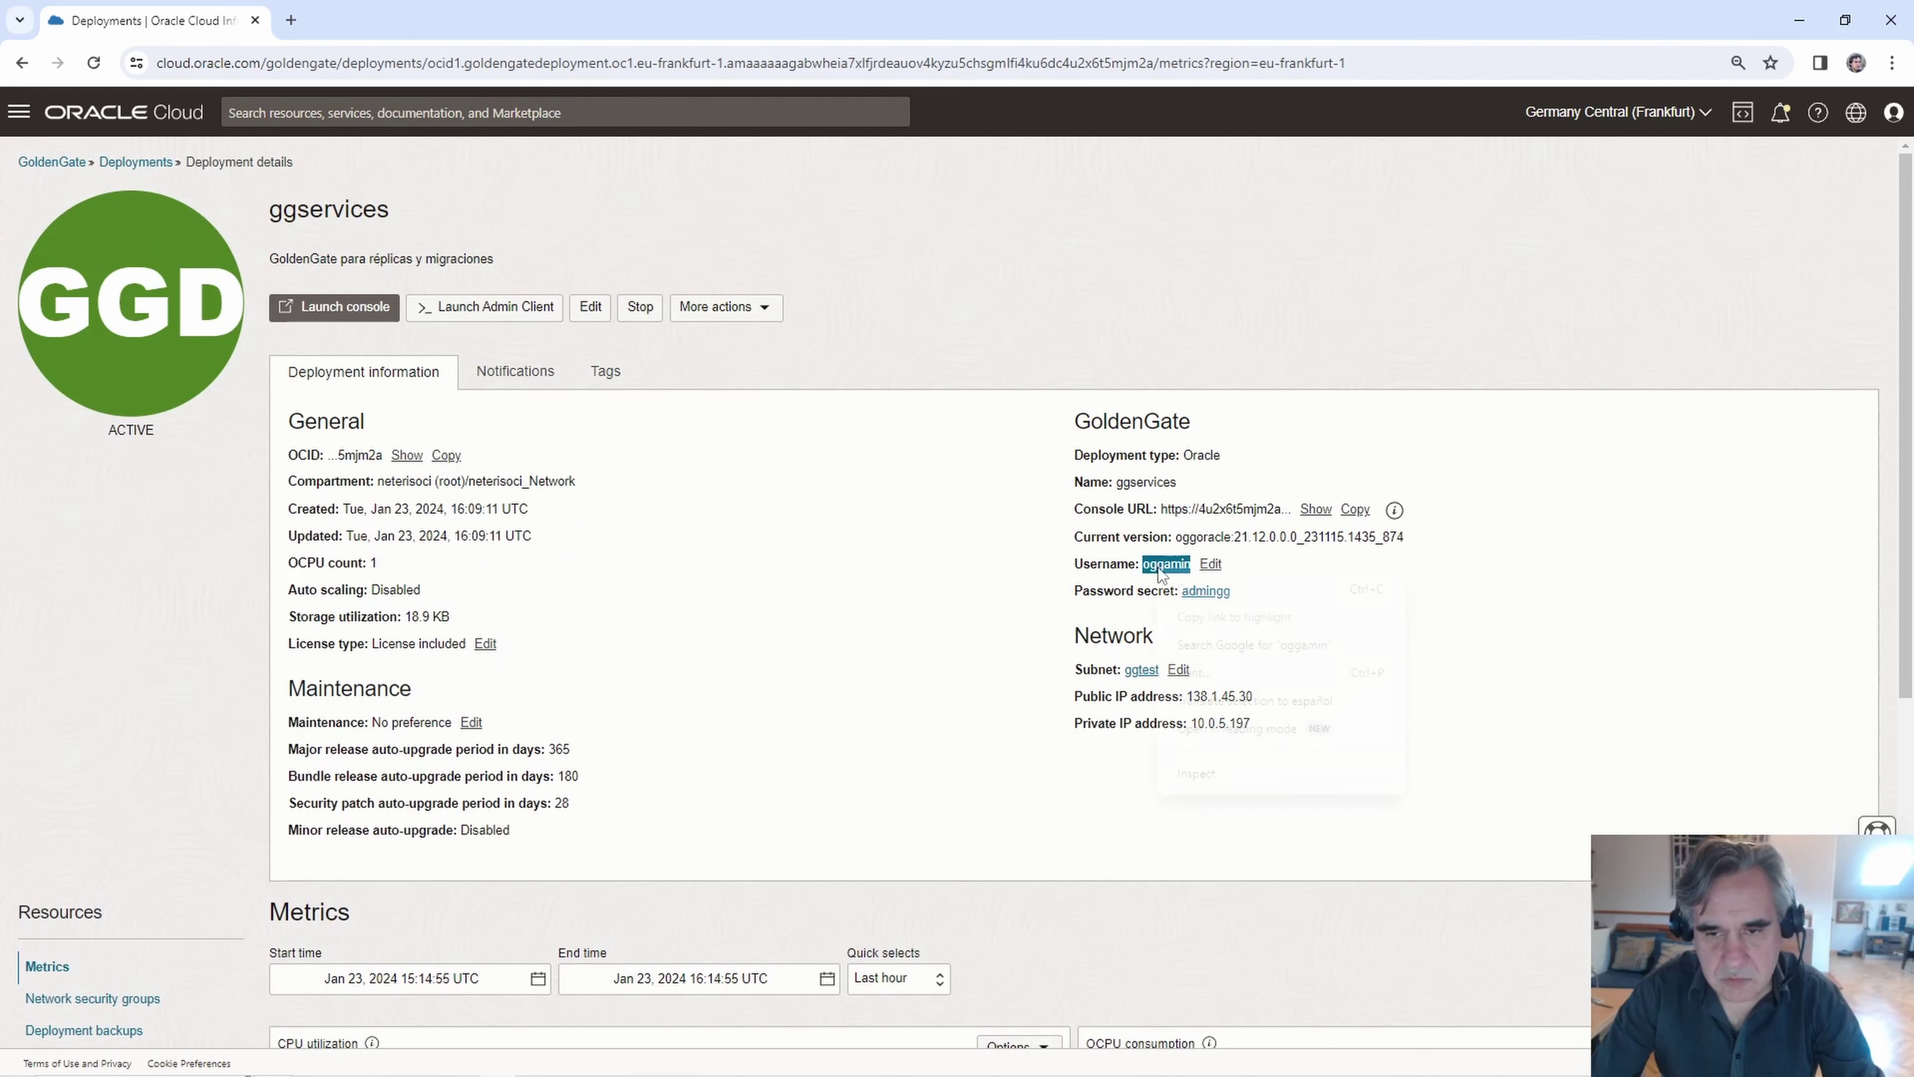
{"action": "right_click", "coordinate": [1153, 567]}
{"action": "left_click", "coordinate": [1180, 593]}
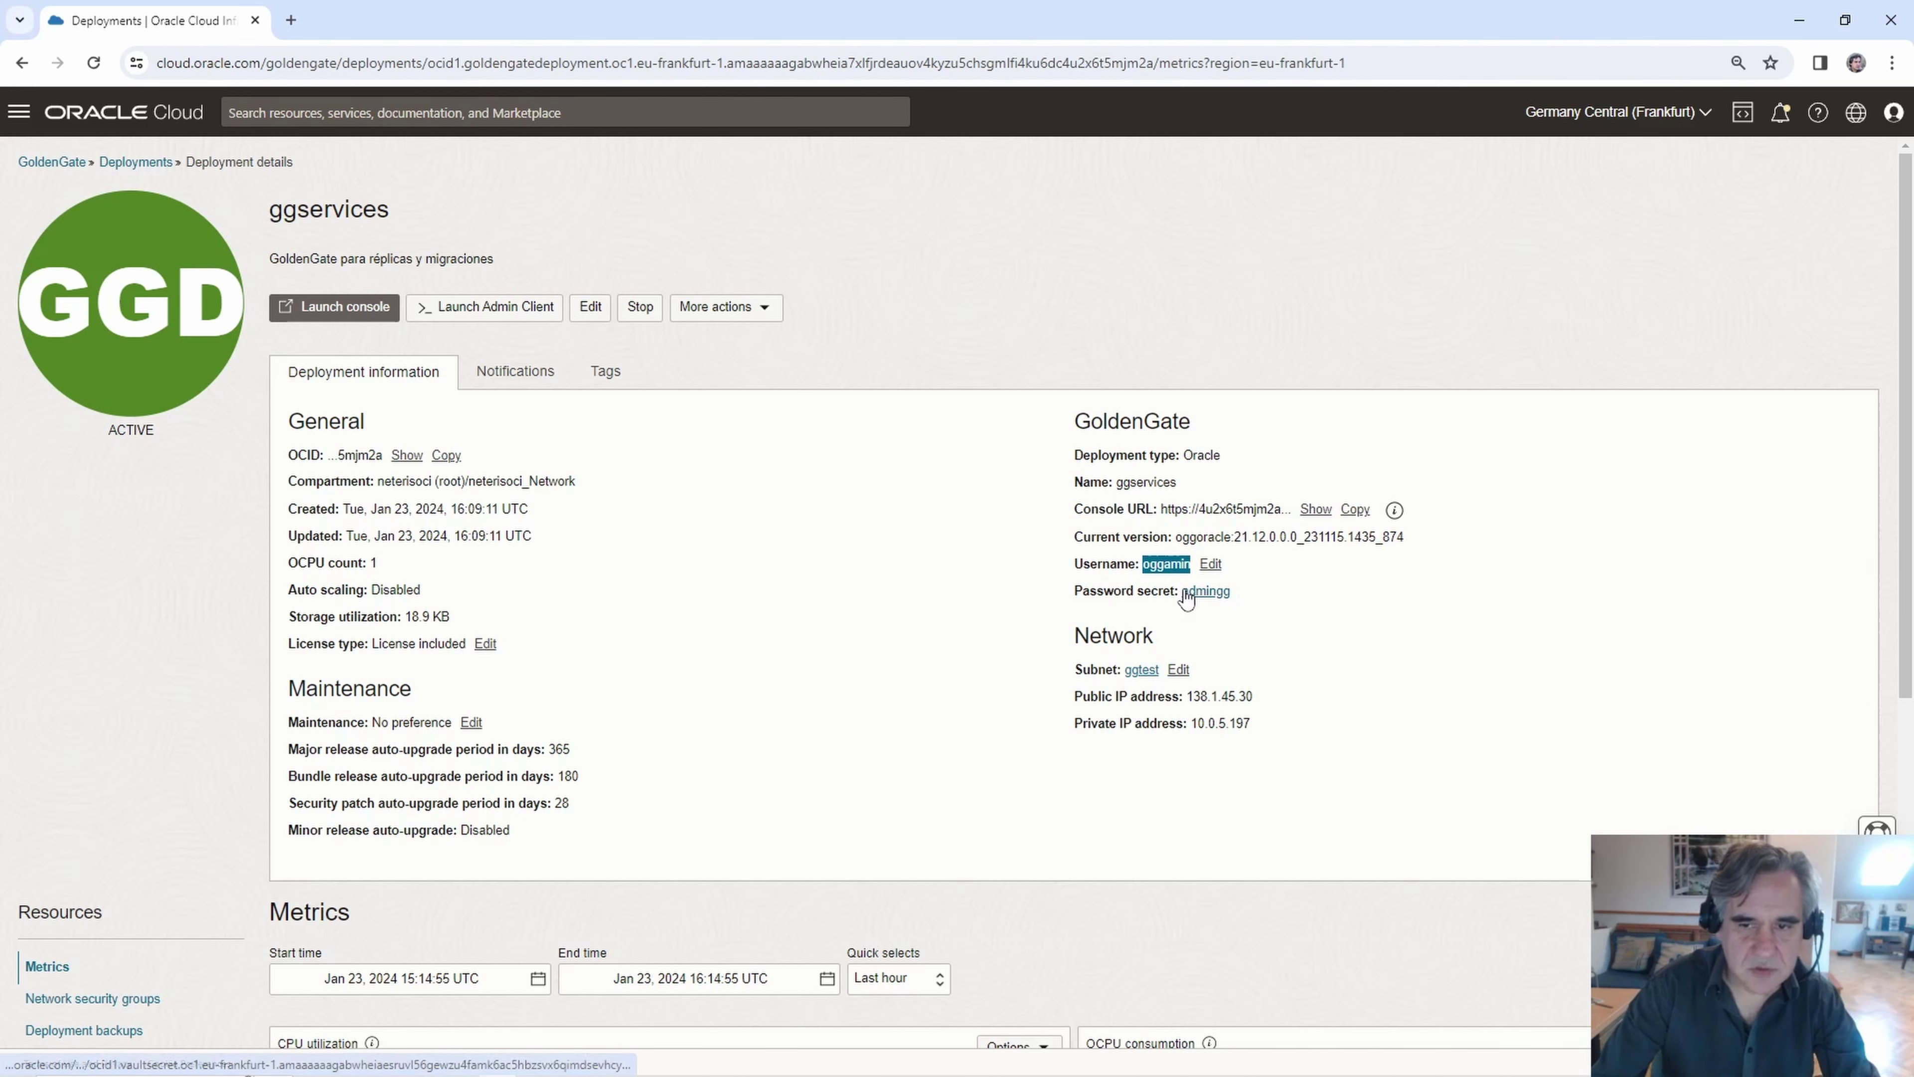
{"action": "left_click", "coordinate": [303, 315]}
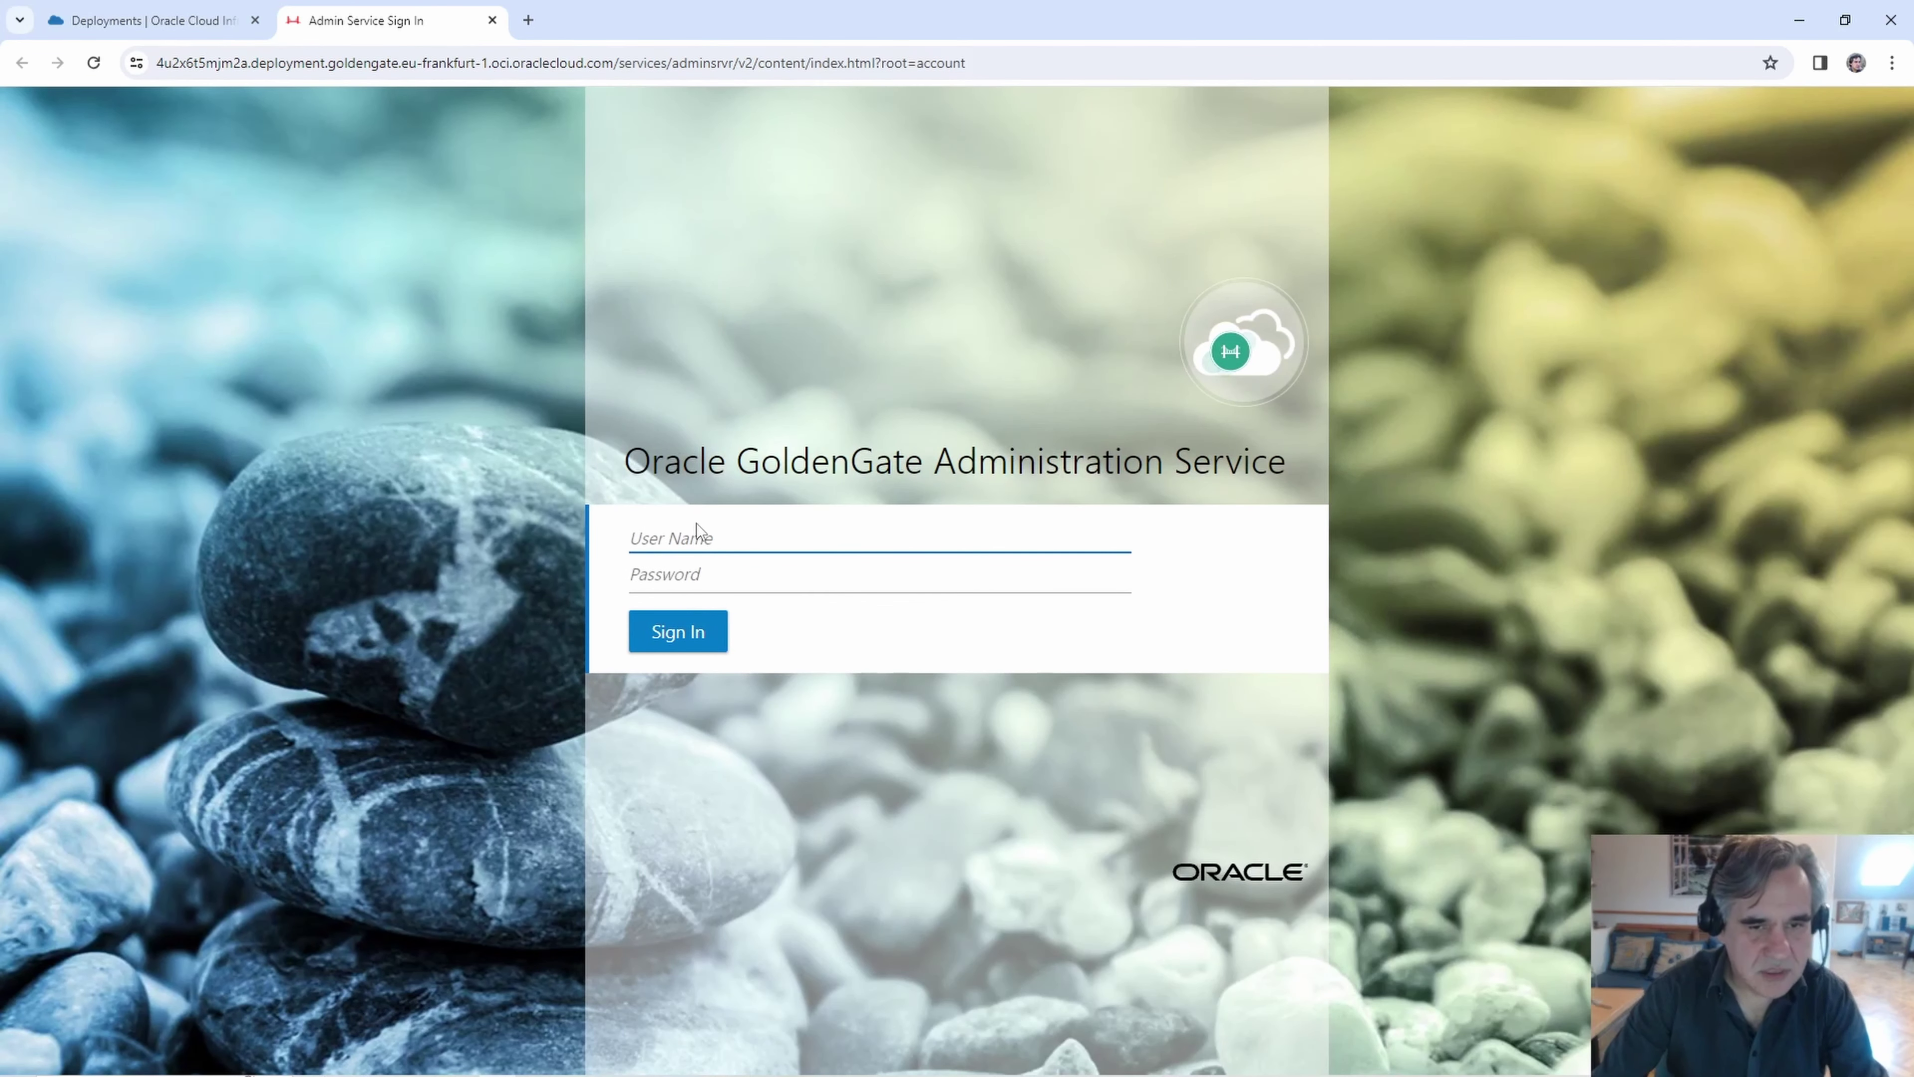
Sign in to the Oracle GoldenGate Administration Service with the copied username oggamin and the saved account password
{"action": "right_click", "coordinate": [692, 540]}
{"action": "left_click", "coordinate": [748, 731]}
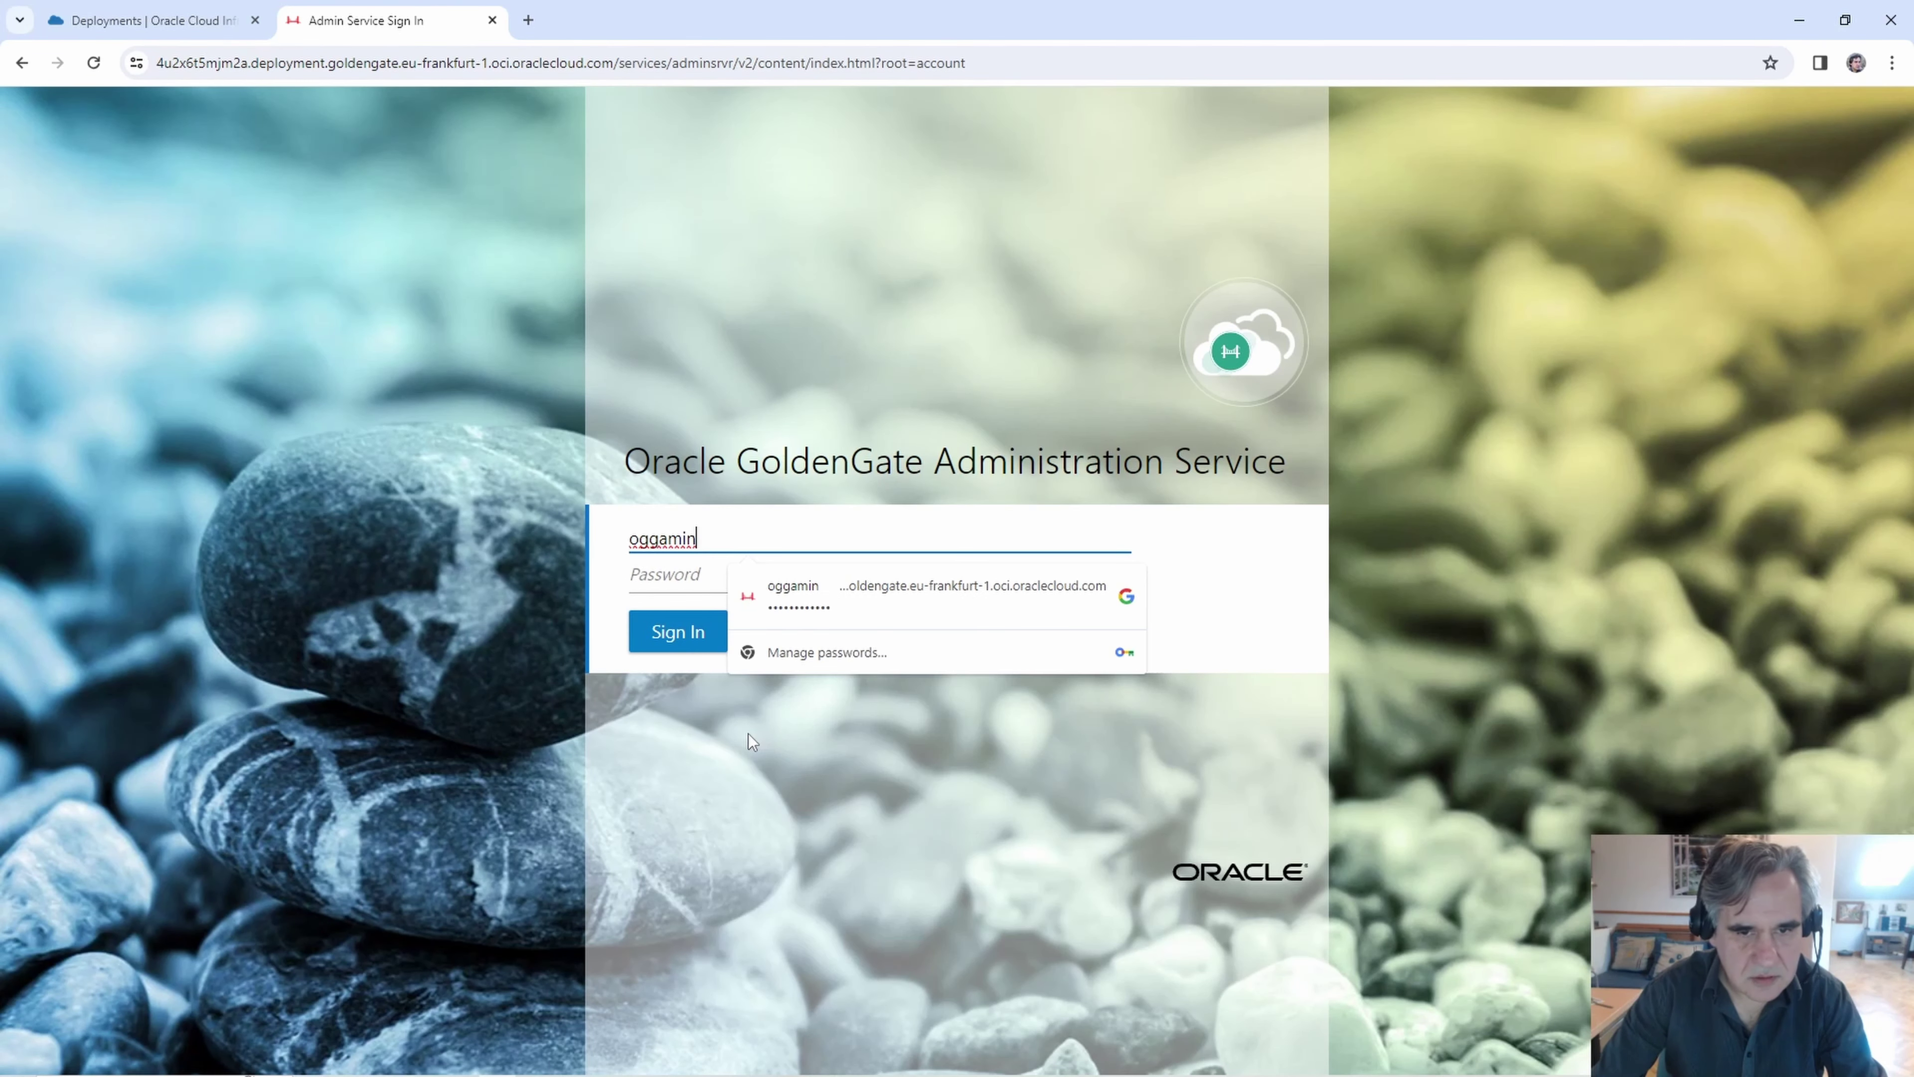
{"action": "left_click", "coordinate": [802, 596]}
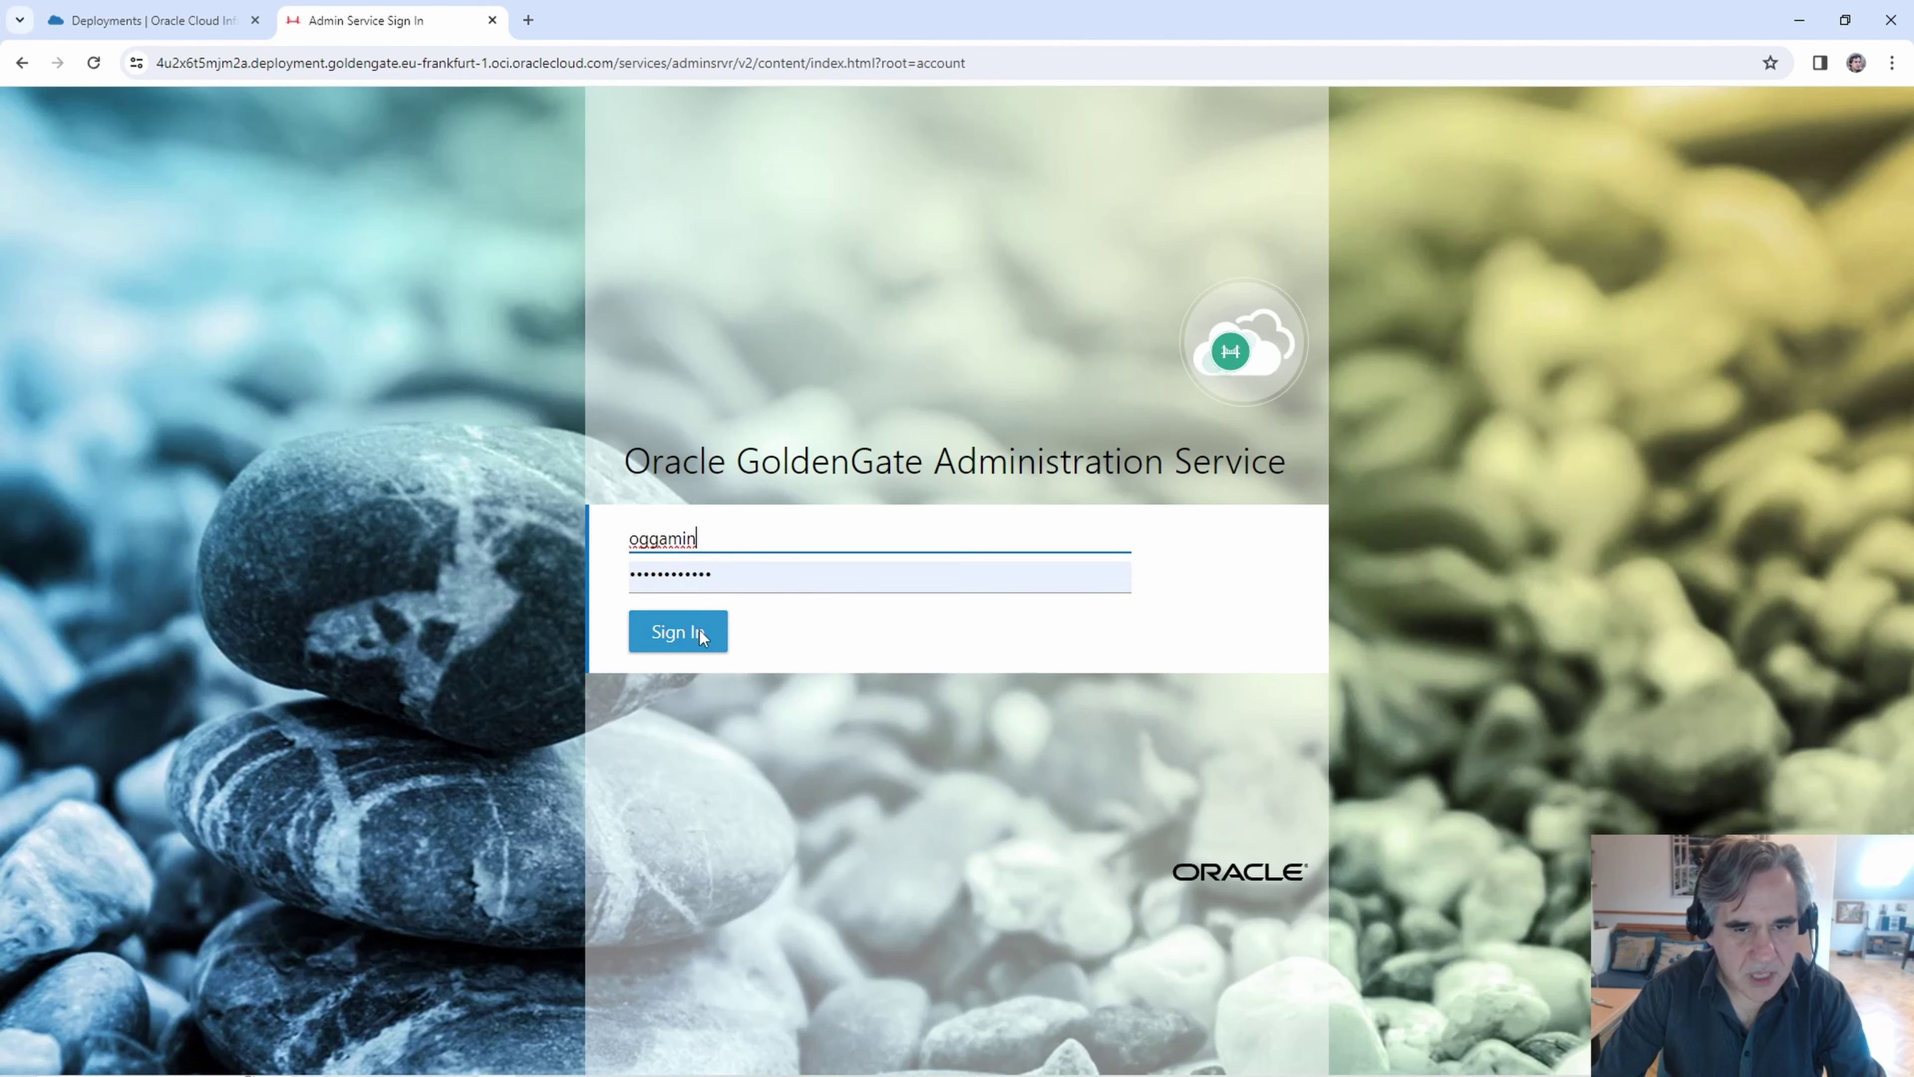
{"action": "left_click", "coordinate": [682, 634]}
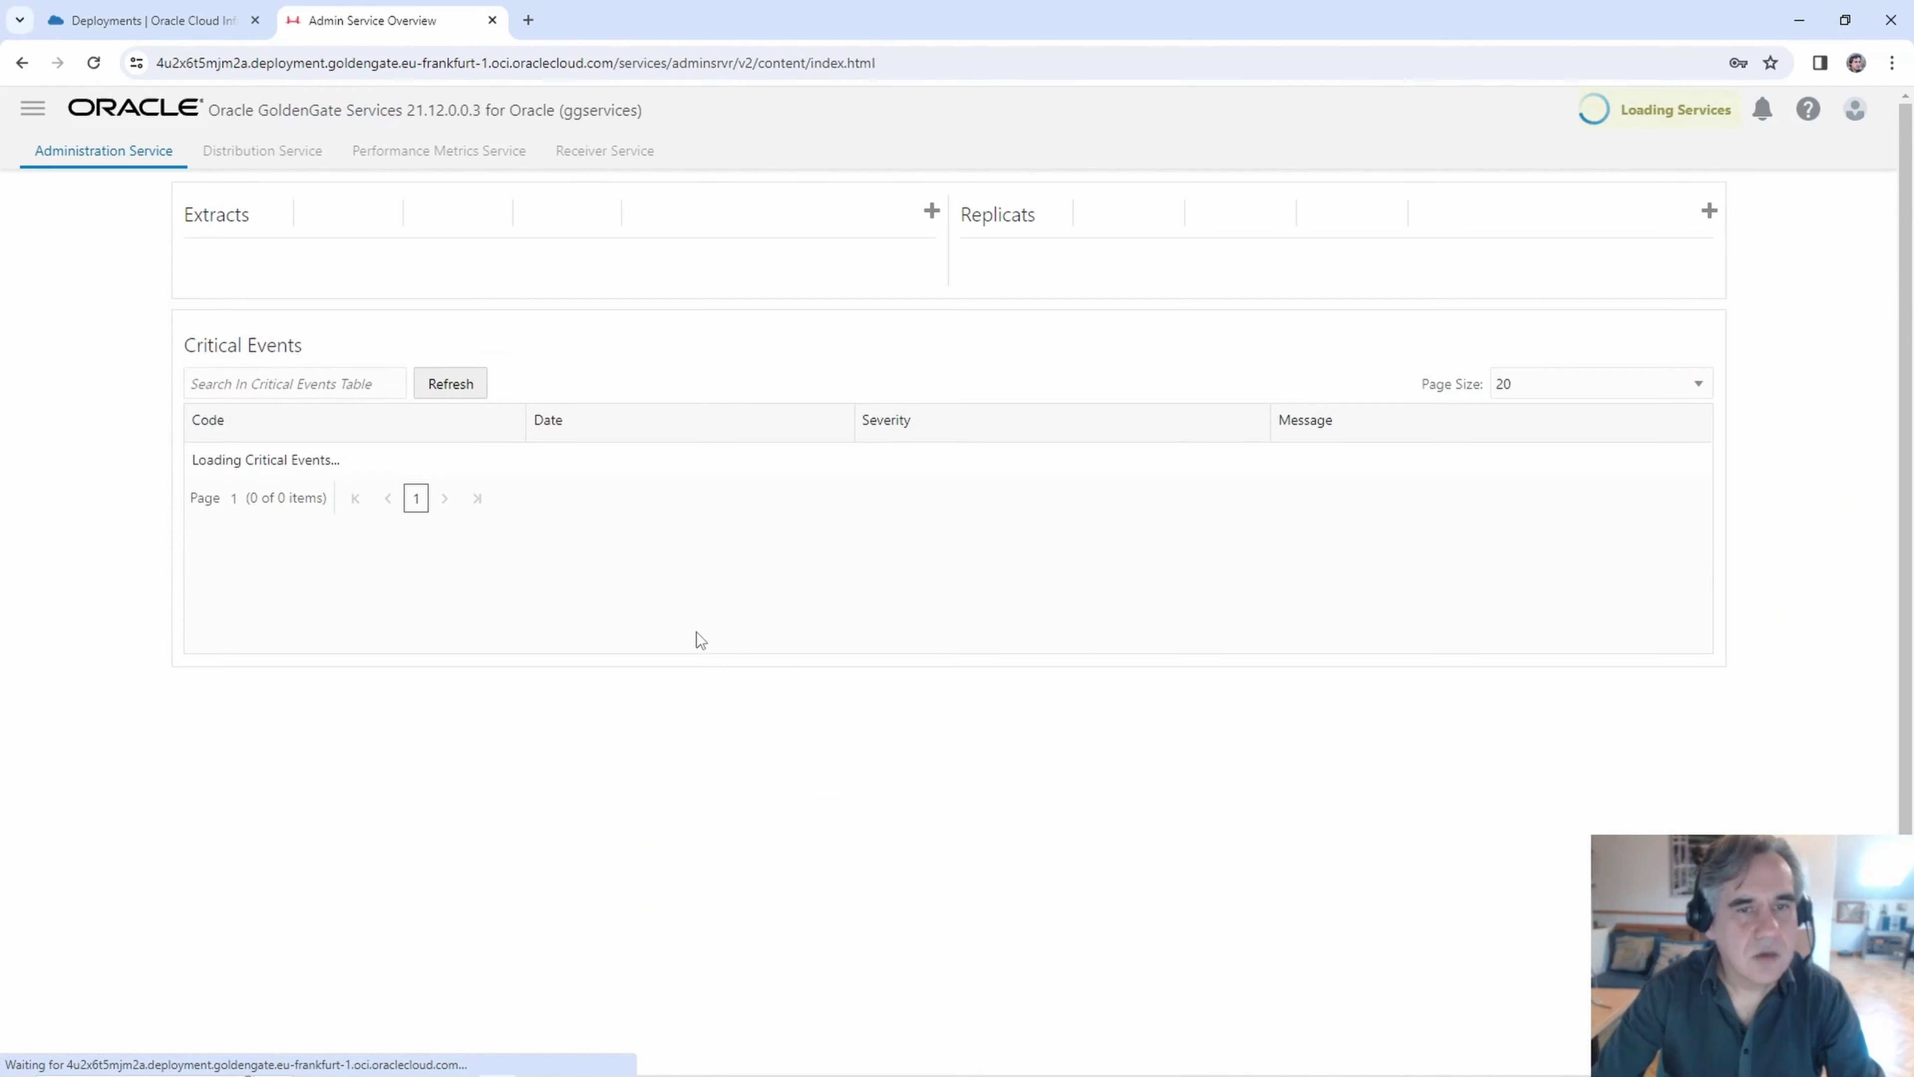